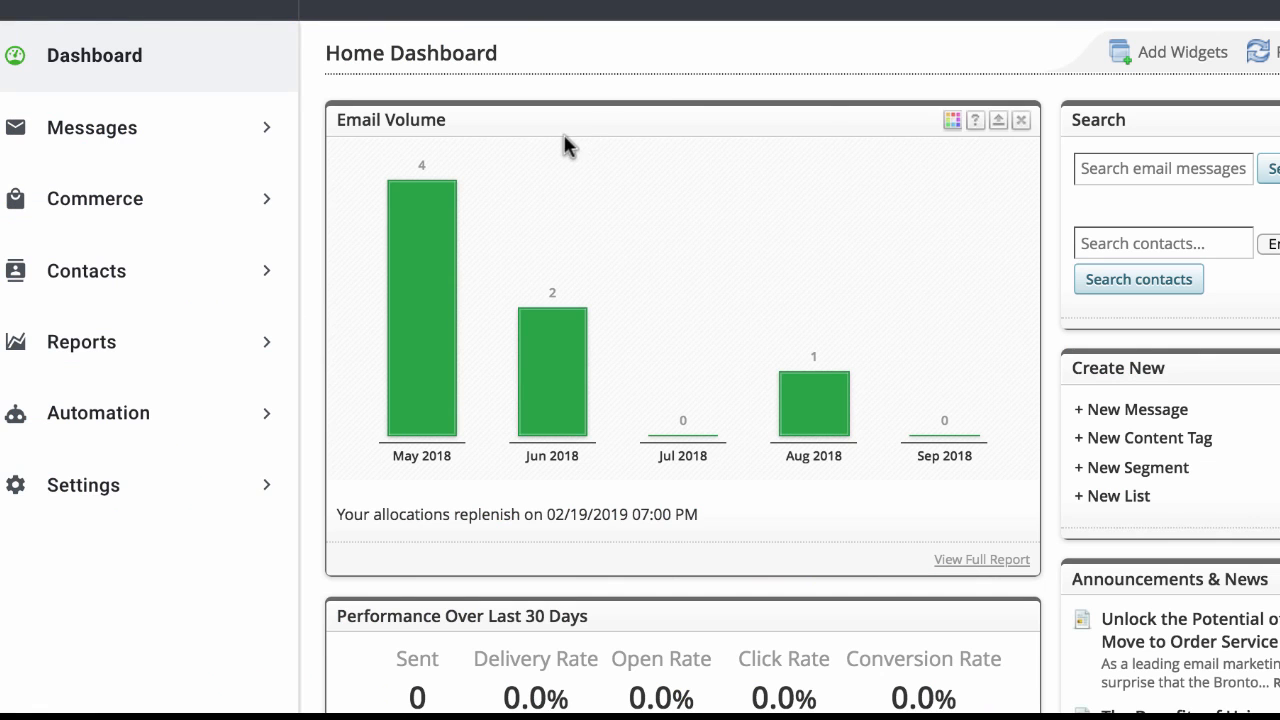
Step: Go to the Commerce product overview and open the Configure Import Feed setup step
left_click(207, 205)
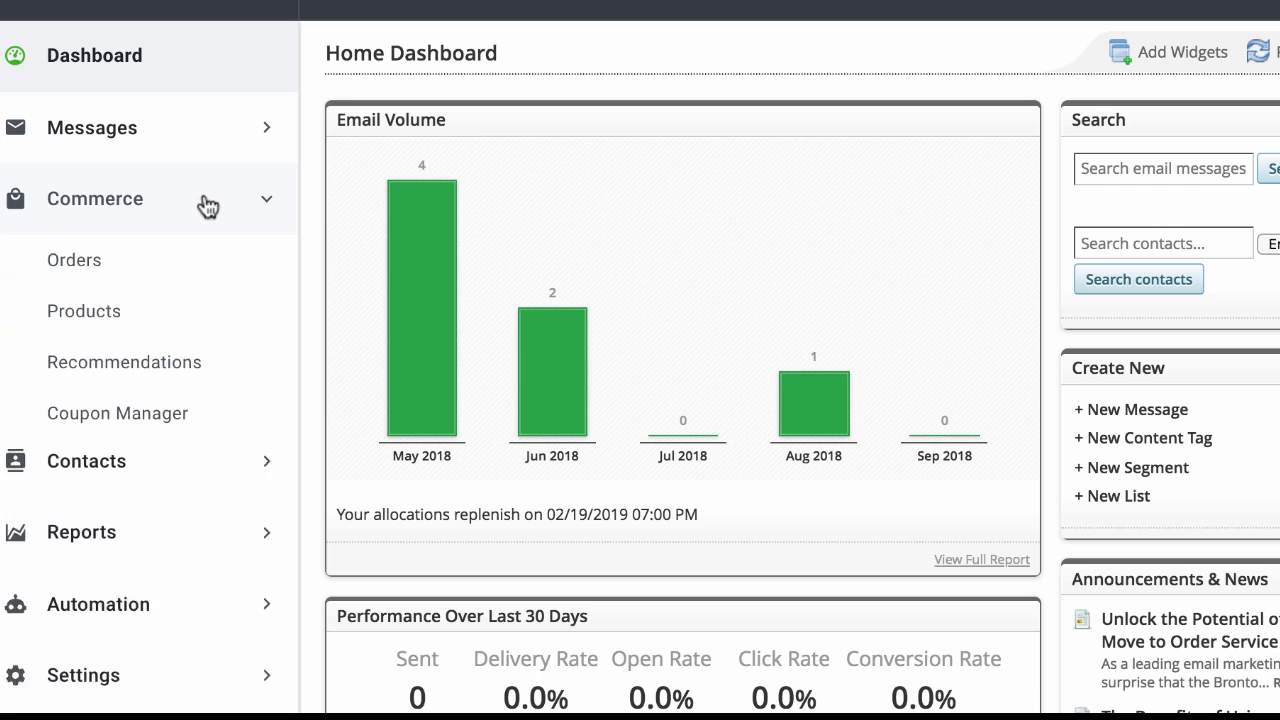
left_click(143, 322)
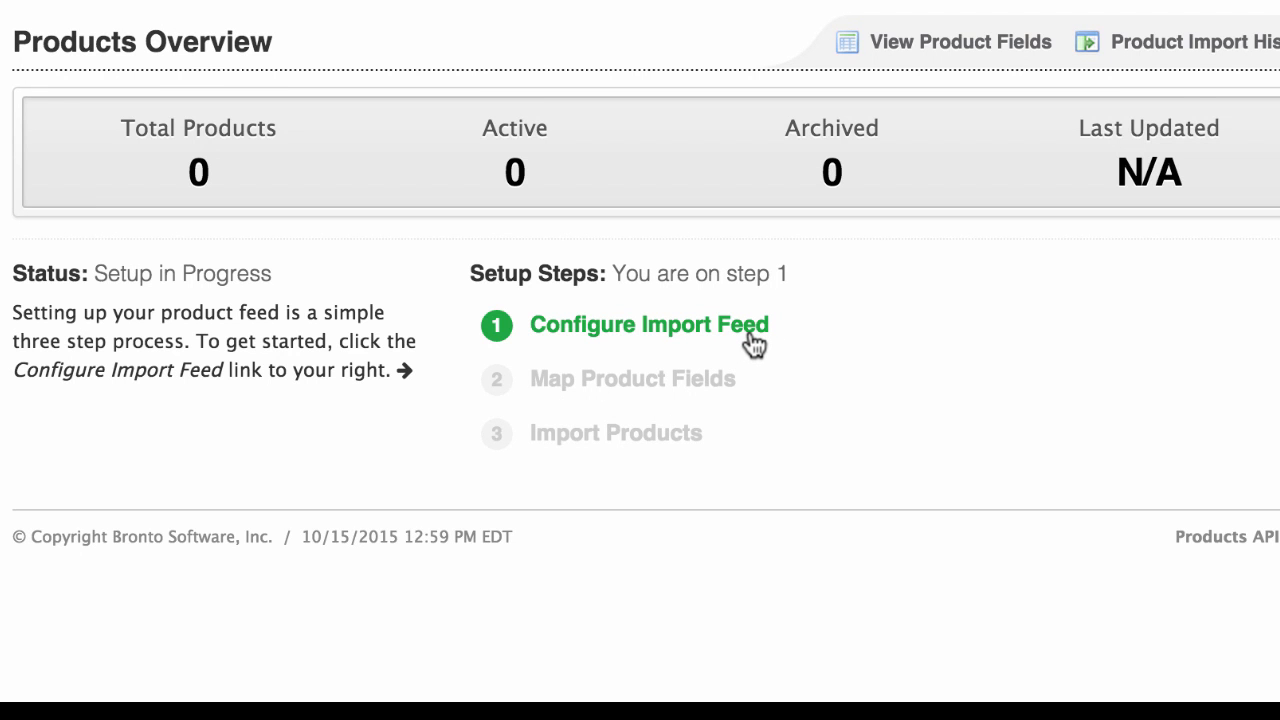
left_click(752, 343)
left_click(728, 343)
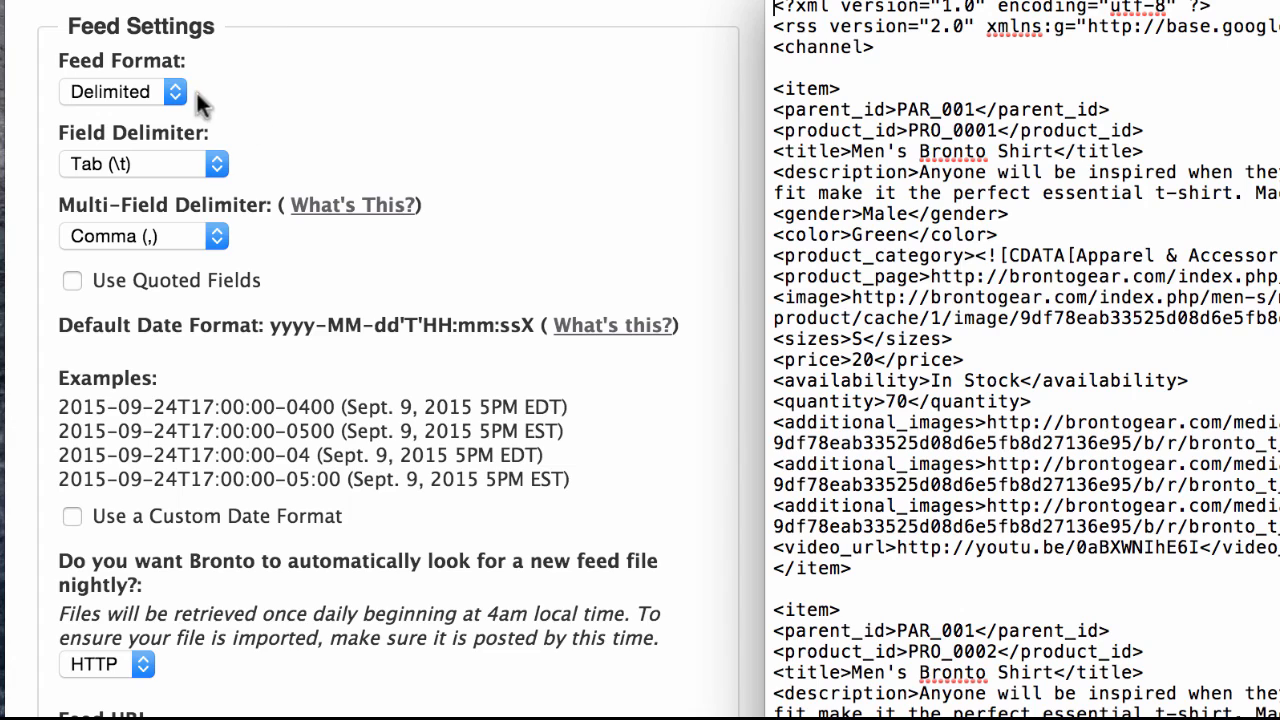
Step: Set the import feed's format to XML, checking the choice against the items in the sample XML file
left_click(165, 86)
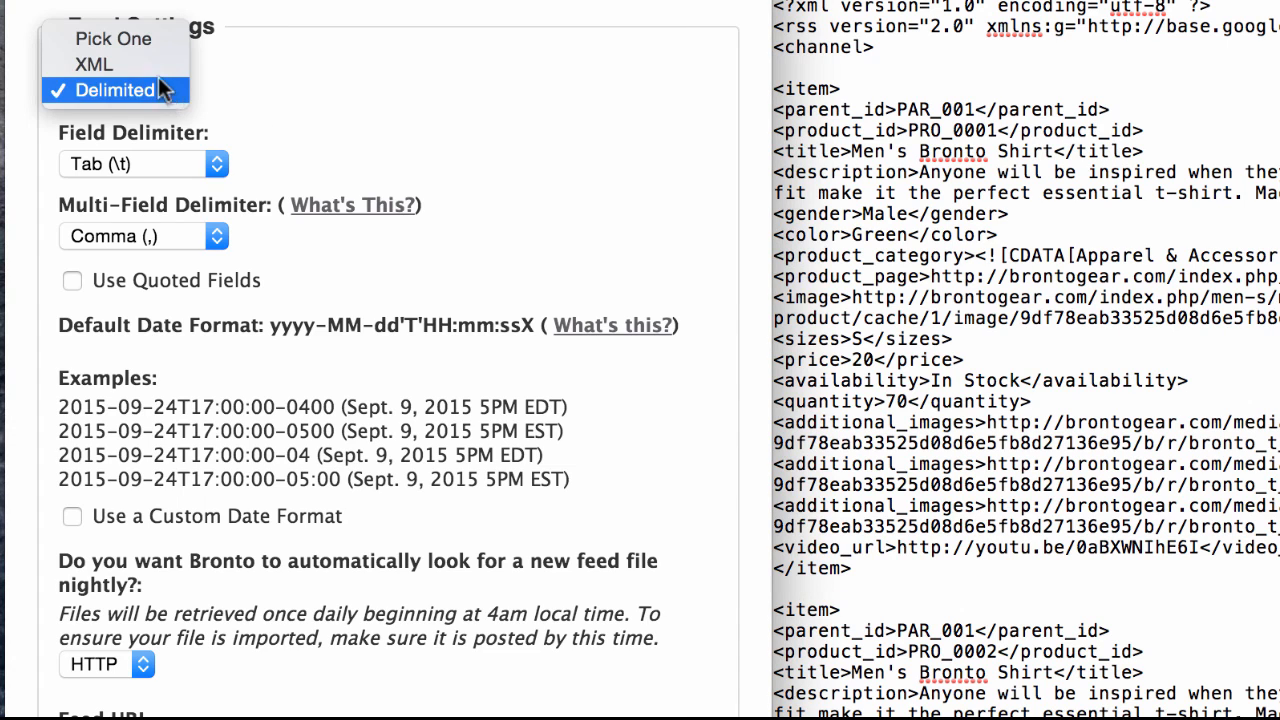
left_click(157, 72)
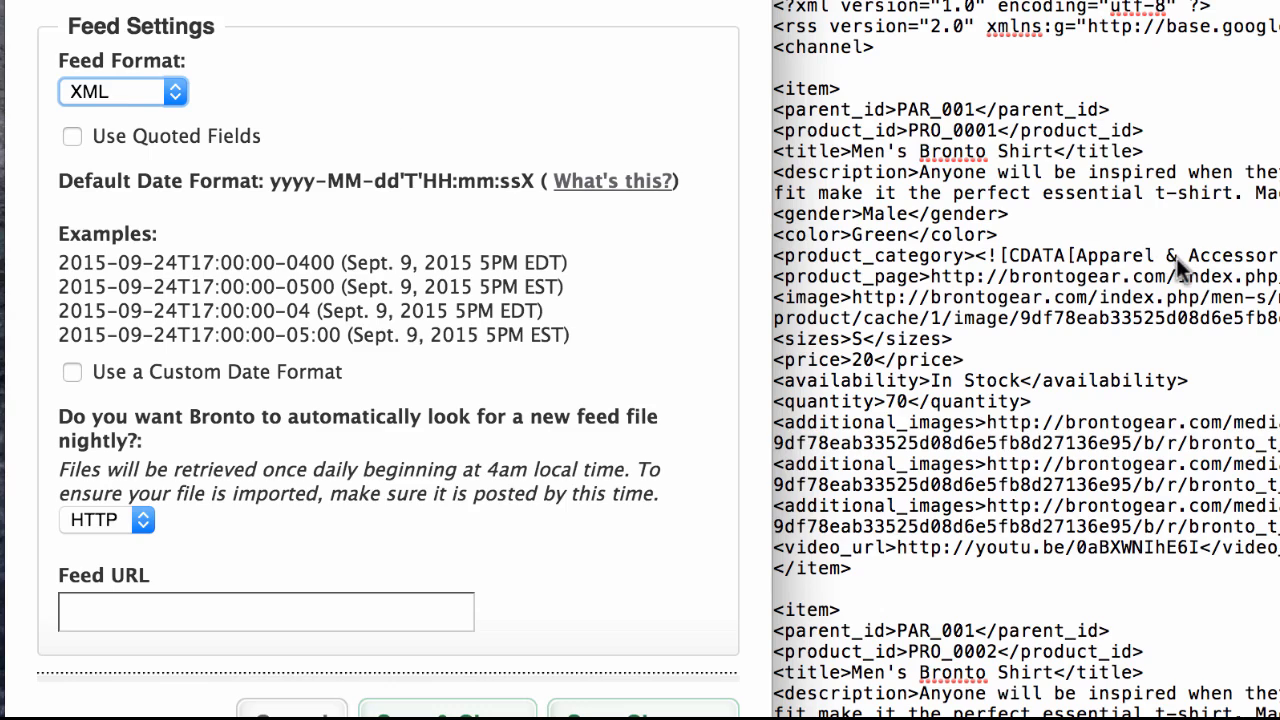
scroll(1176, 262, "down", 6)
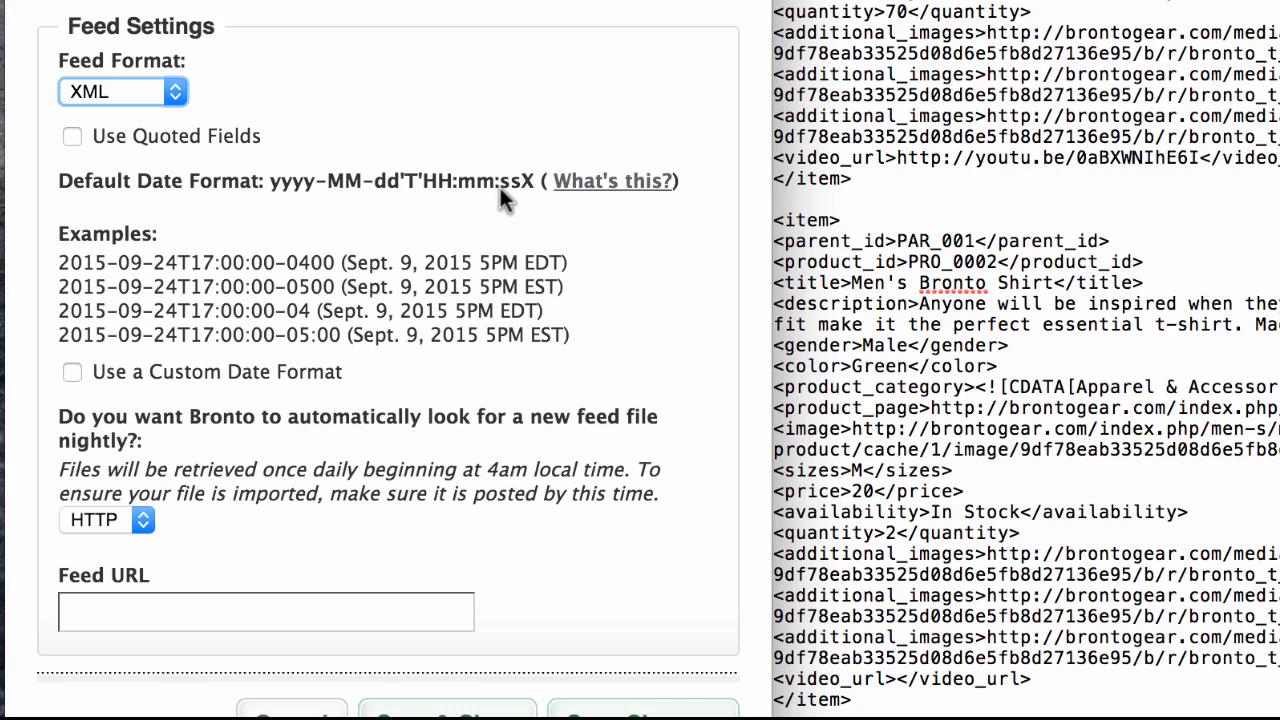
scroll(1054, 264, "down", 5)
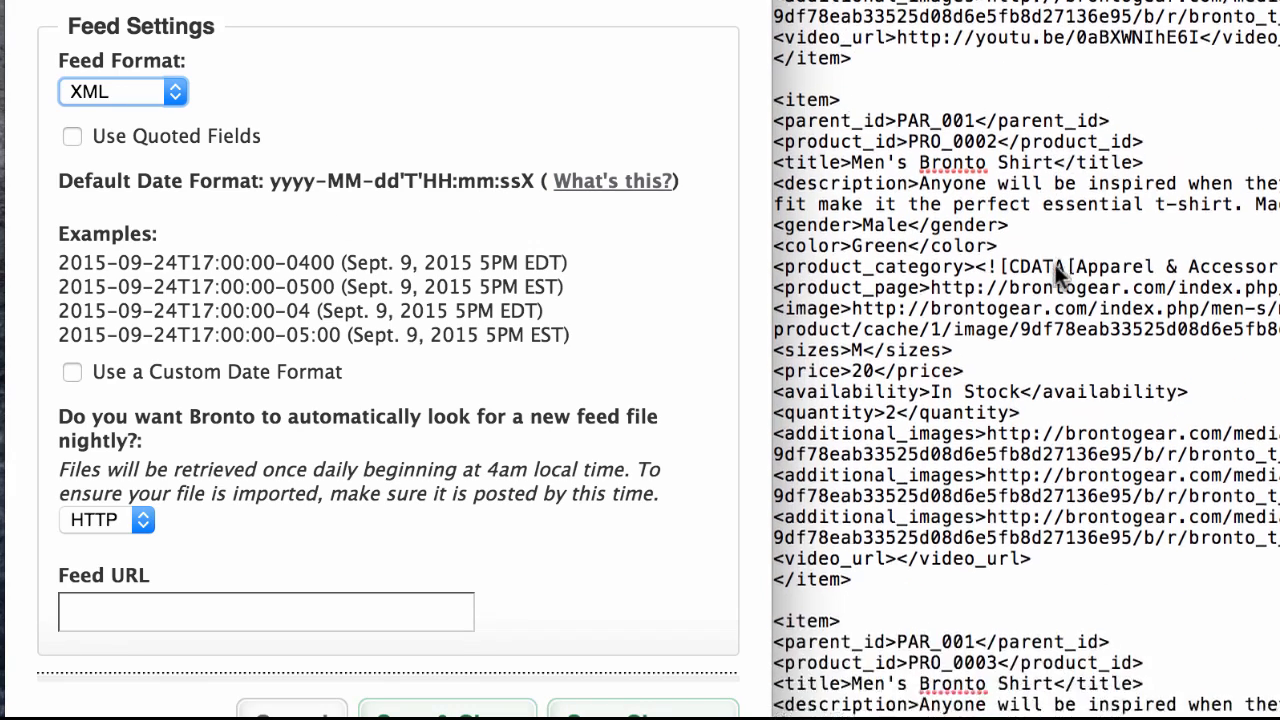
scroll(1055, 264, "down", 3)
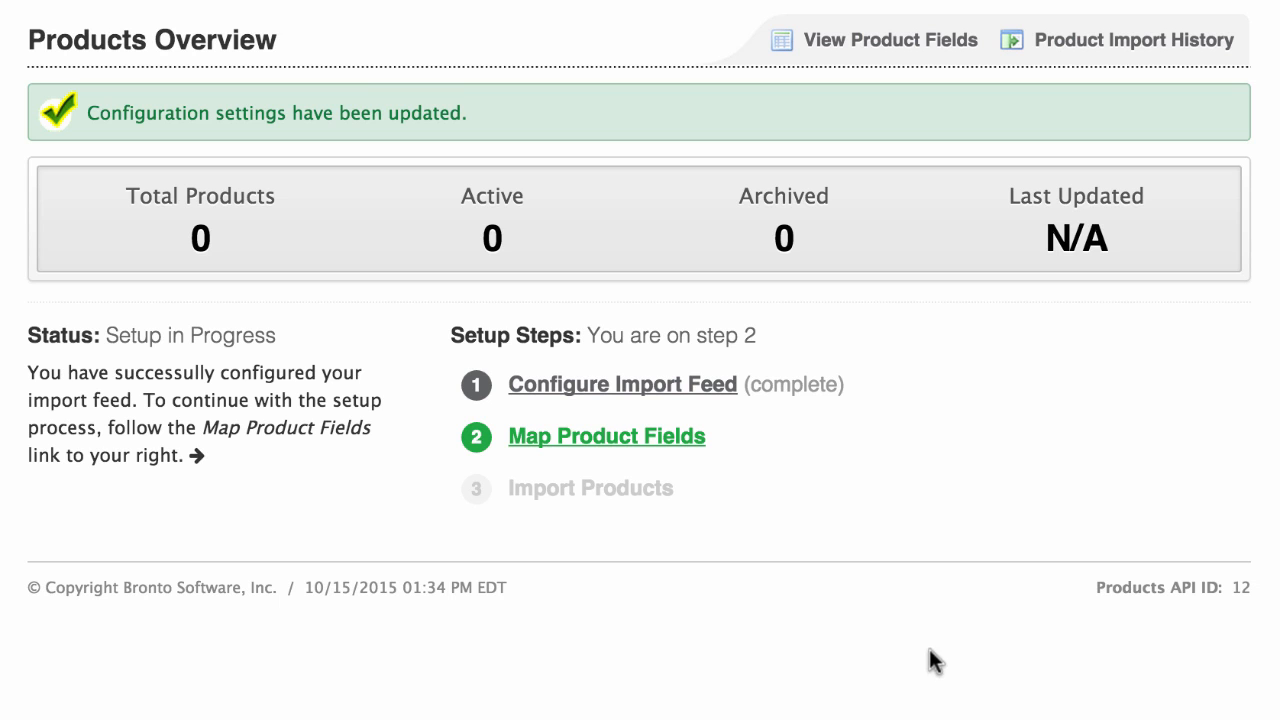
Step: Open the Map Product Fields setup step and map Parent Product ID to the XML file's parent_id tag
left_click(682, 438)
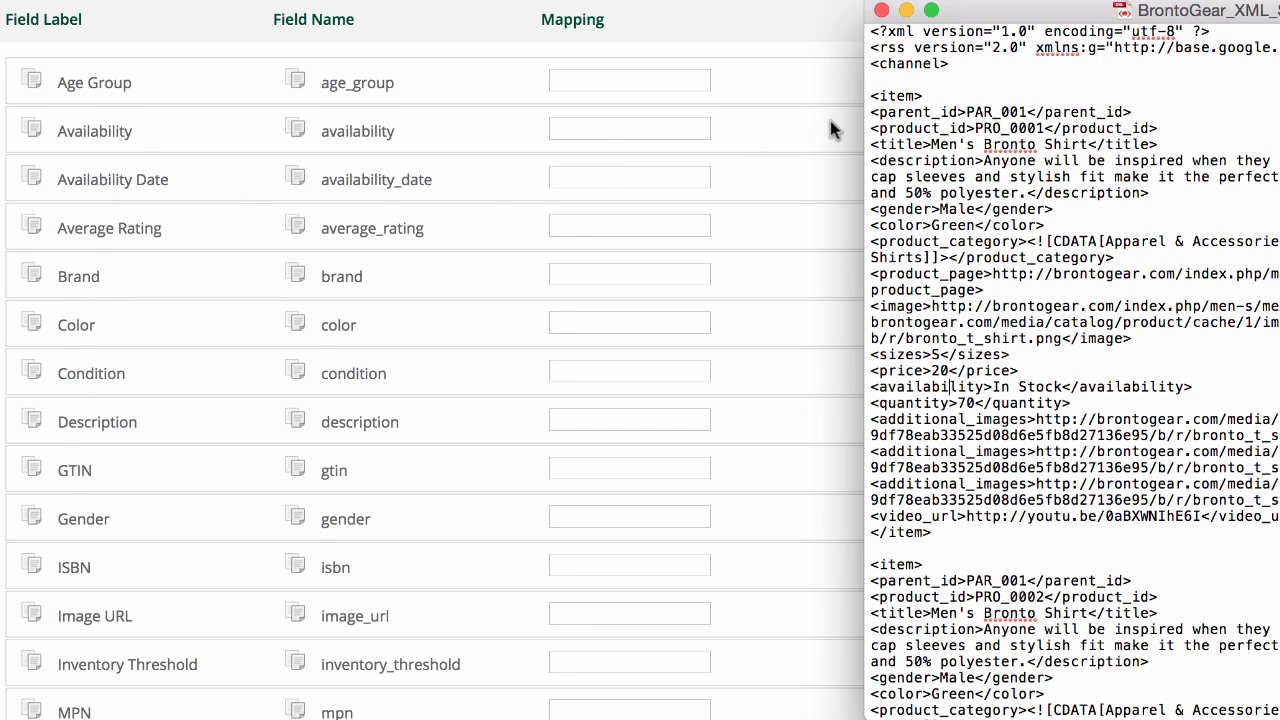
left_click_drag(877, 112, 956, 110)
key("super+c")
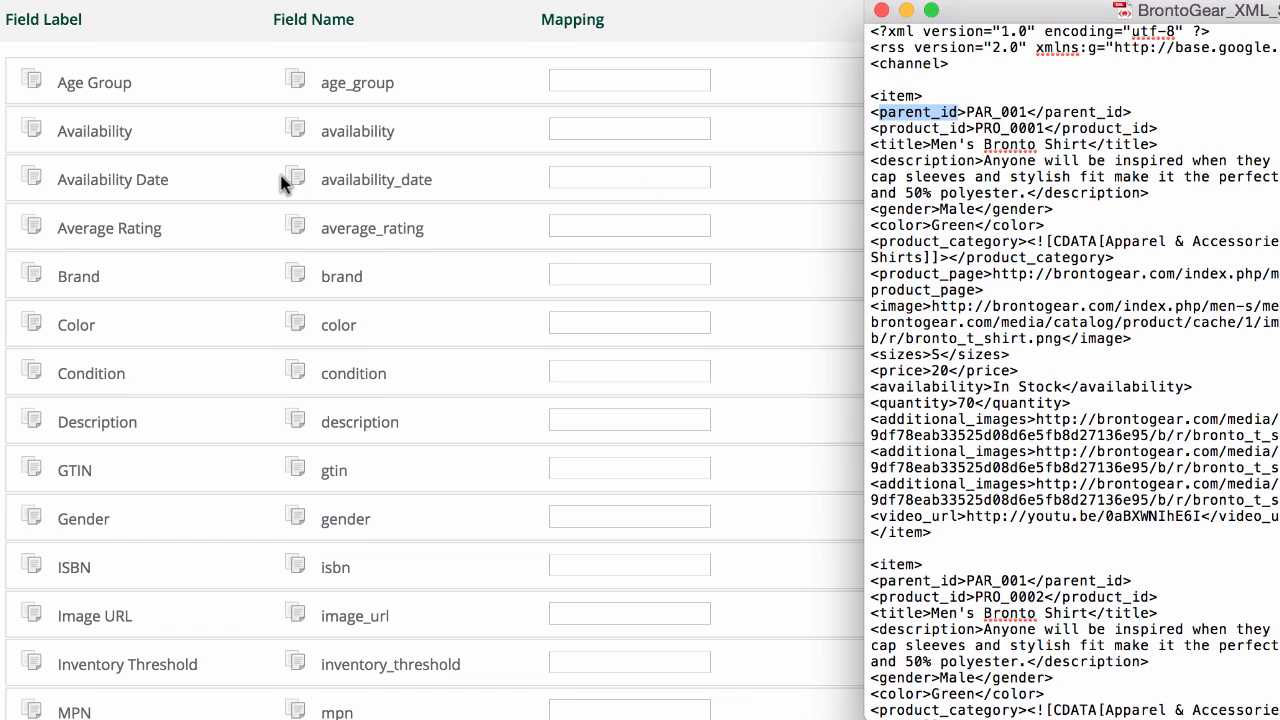
scroll(286, 180, "down", 10)
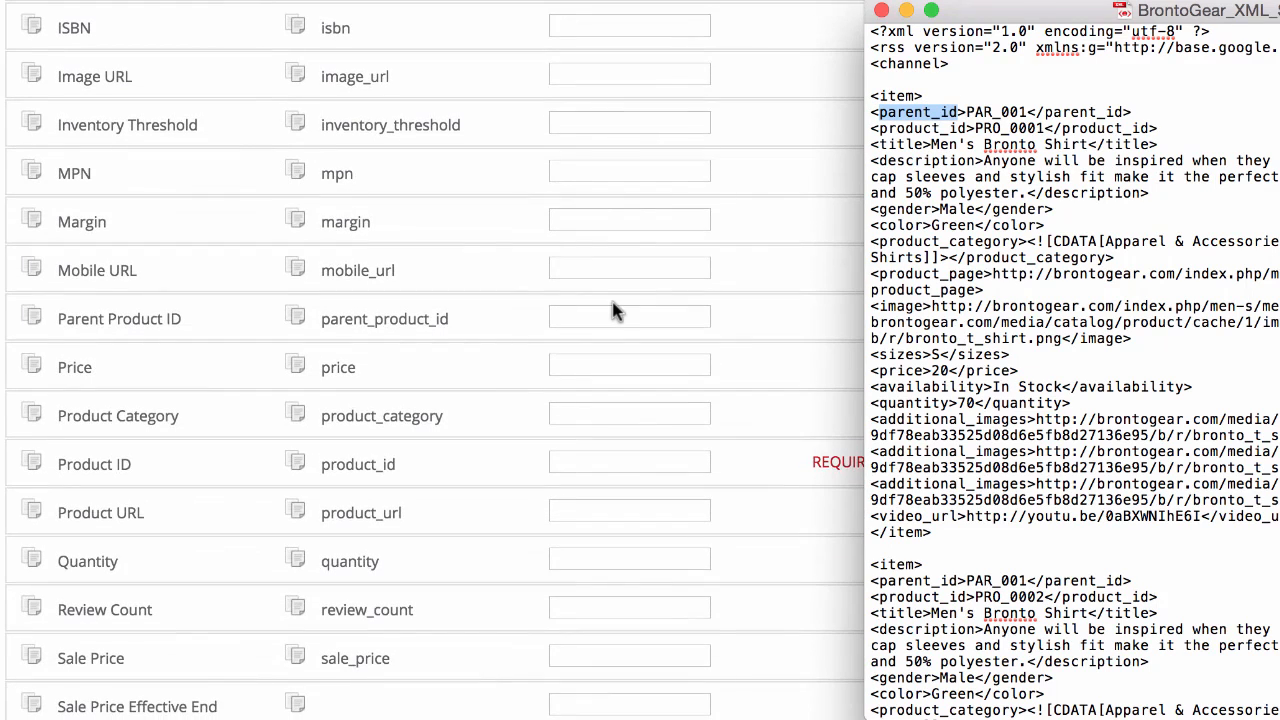
left_click(613, 316)
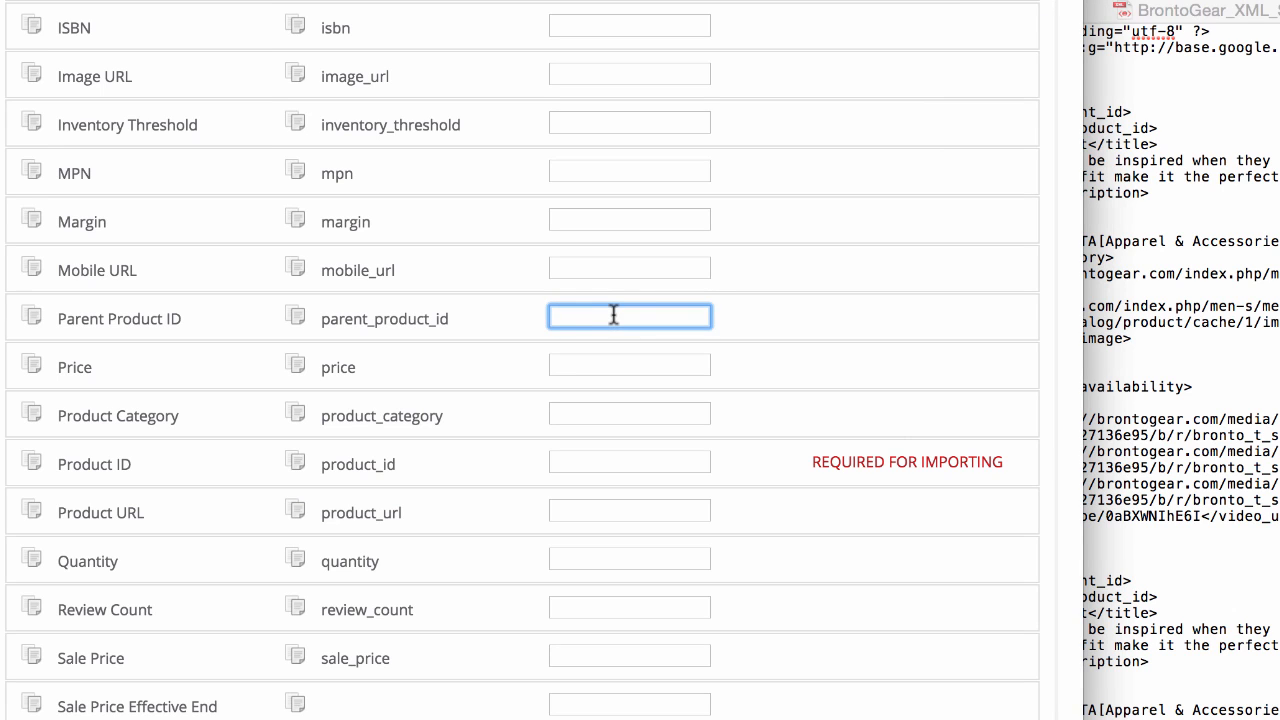
key("super+v")
Step: Map the Product ID field to the product_id tag copied from the XML file
left_click(1160, 190)
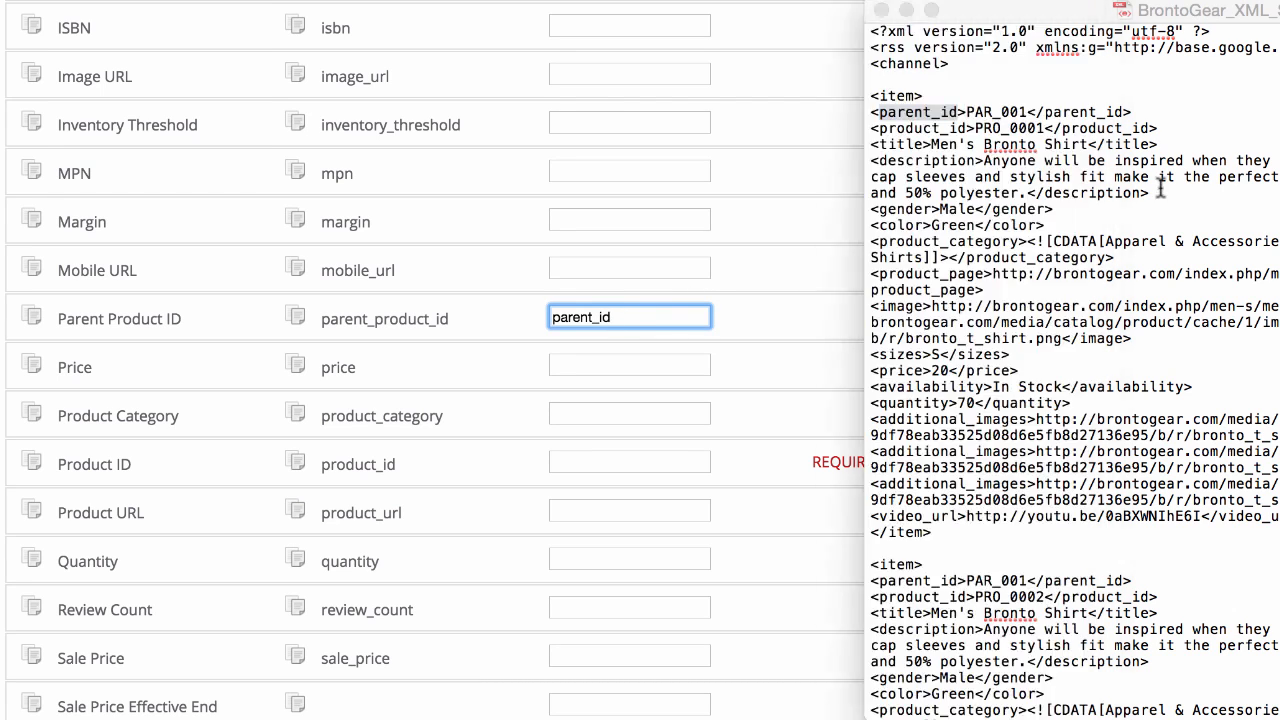
left_click_drag(876, 128, 968, 128)
key("super+c")
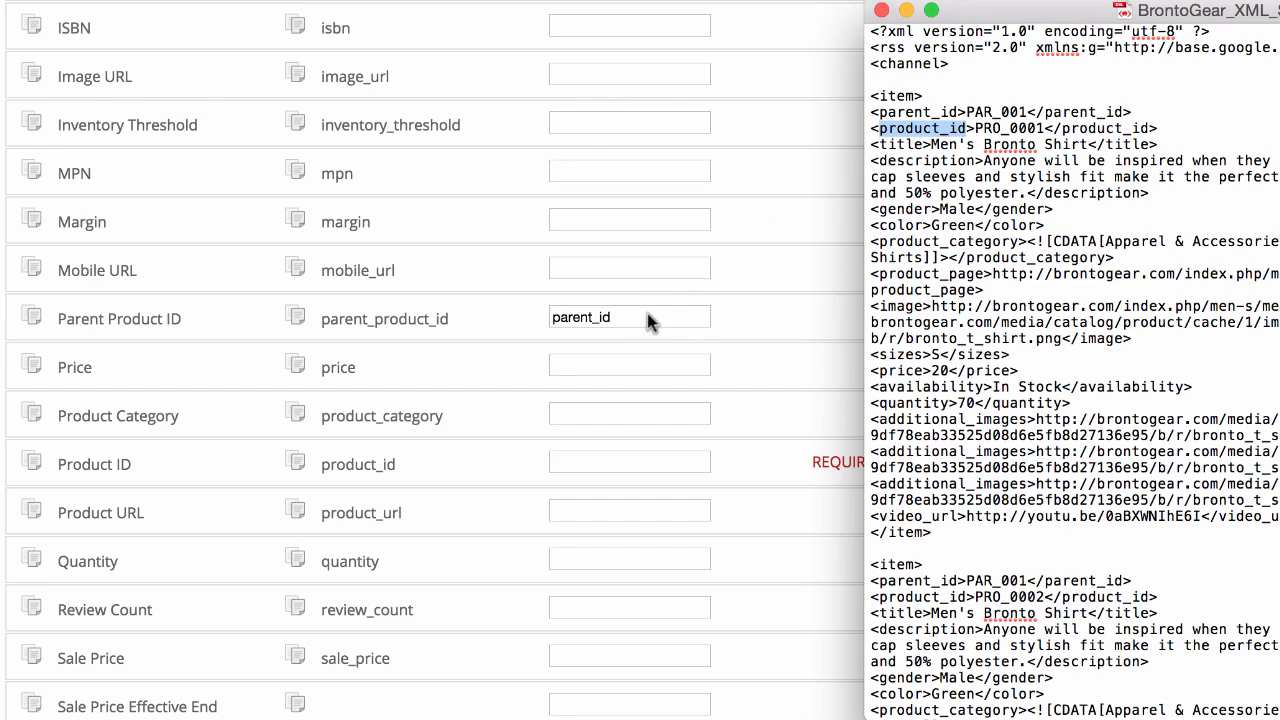
left_click(578, 463)
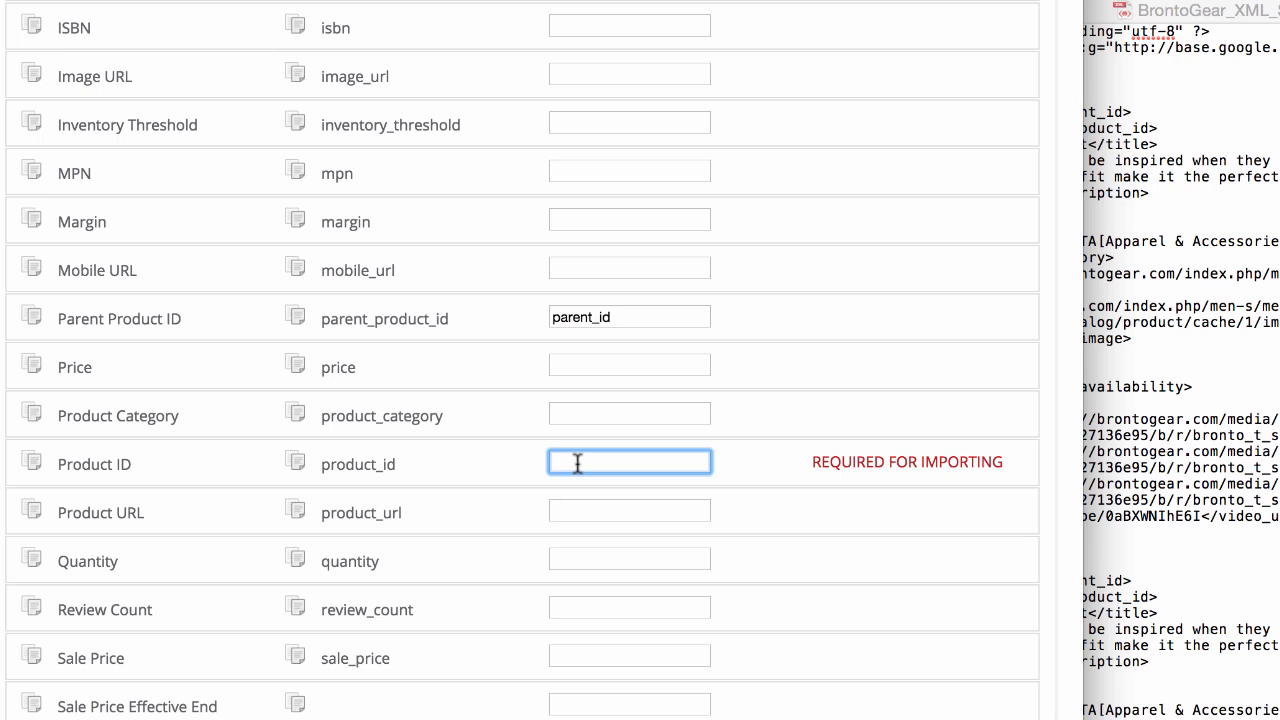
key("super+v")
Step: Map the required Title field to the title tag copied from the XML file
left_click(1157, 260)
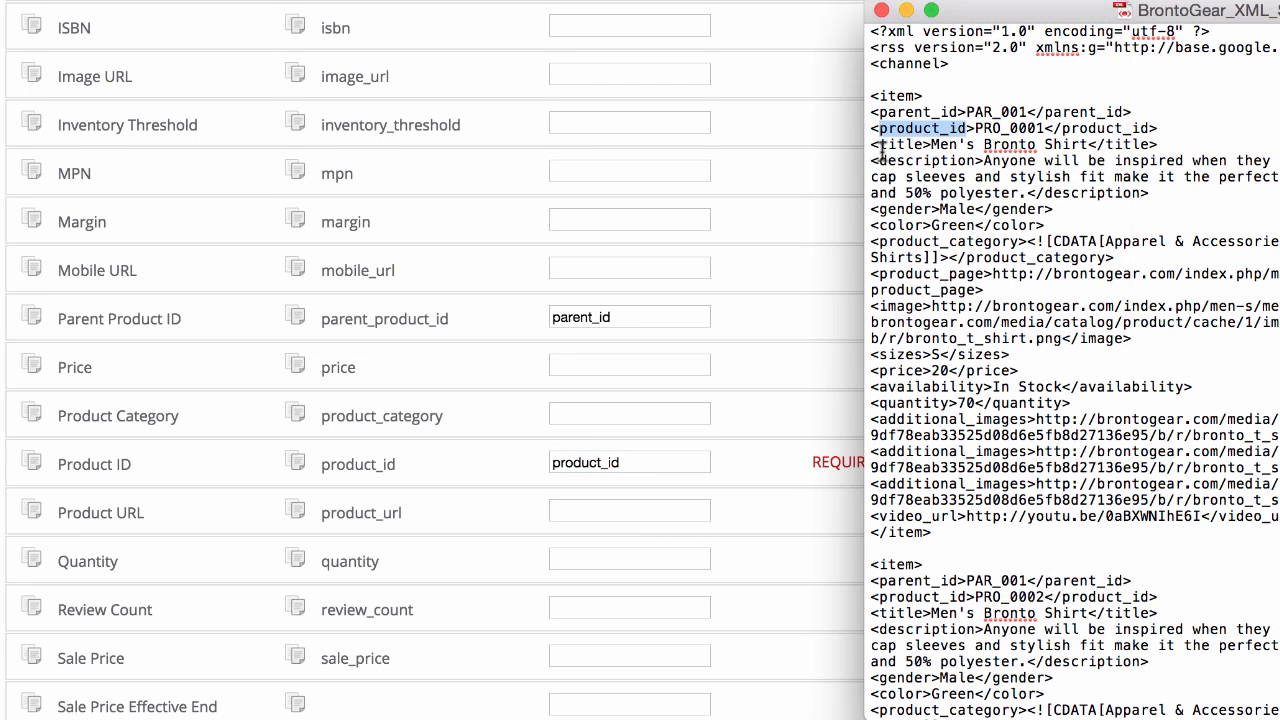
left_click_drag(879, 144, 925, 142)
key("ctrl+c")
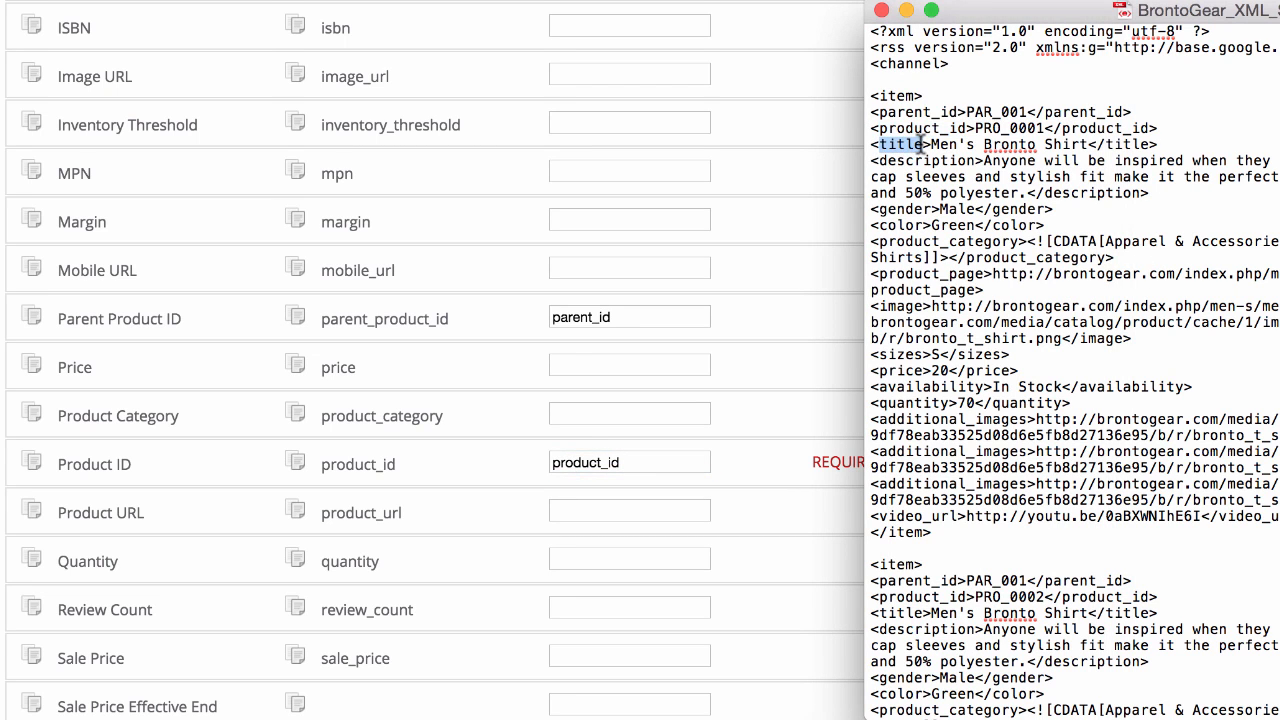
scroll(537, 471, "down", 8)
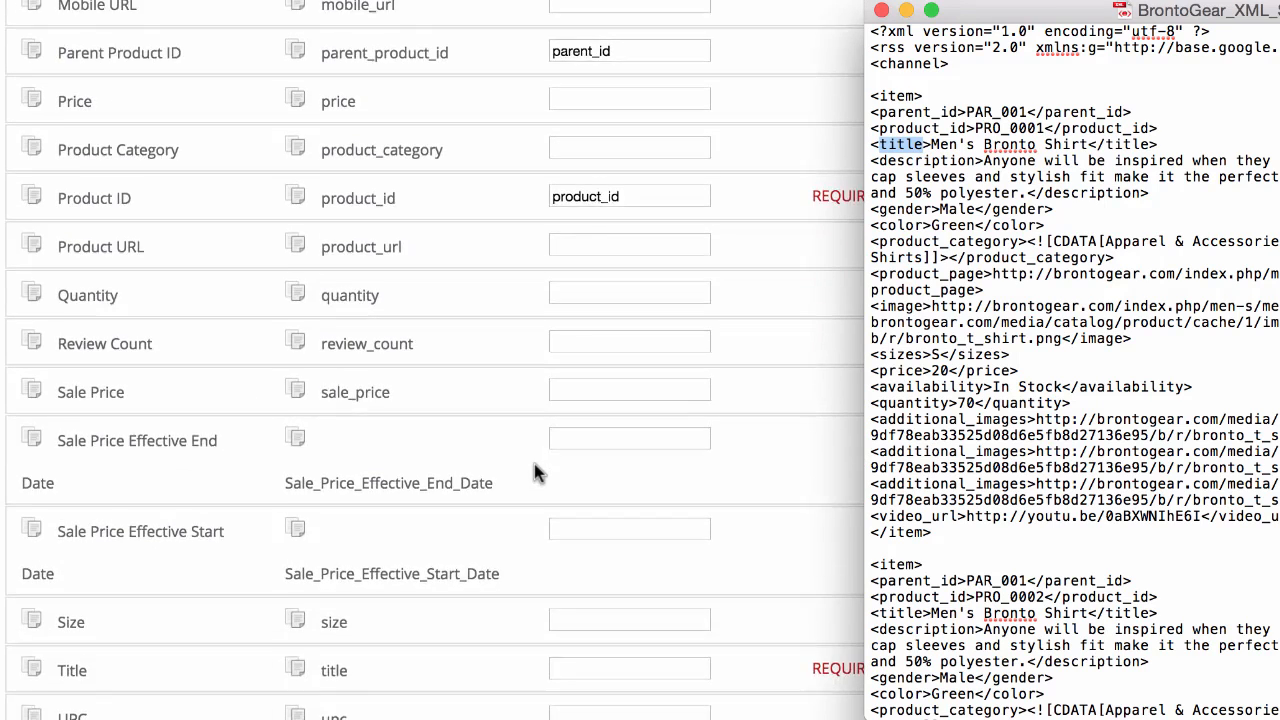
left_click(625, 522)
left_click(628, 523)
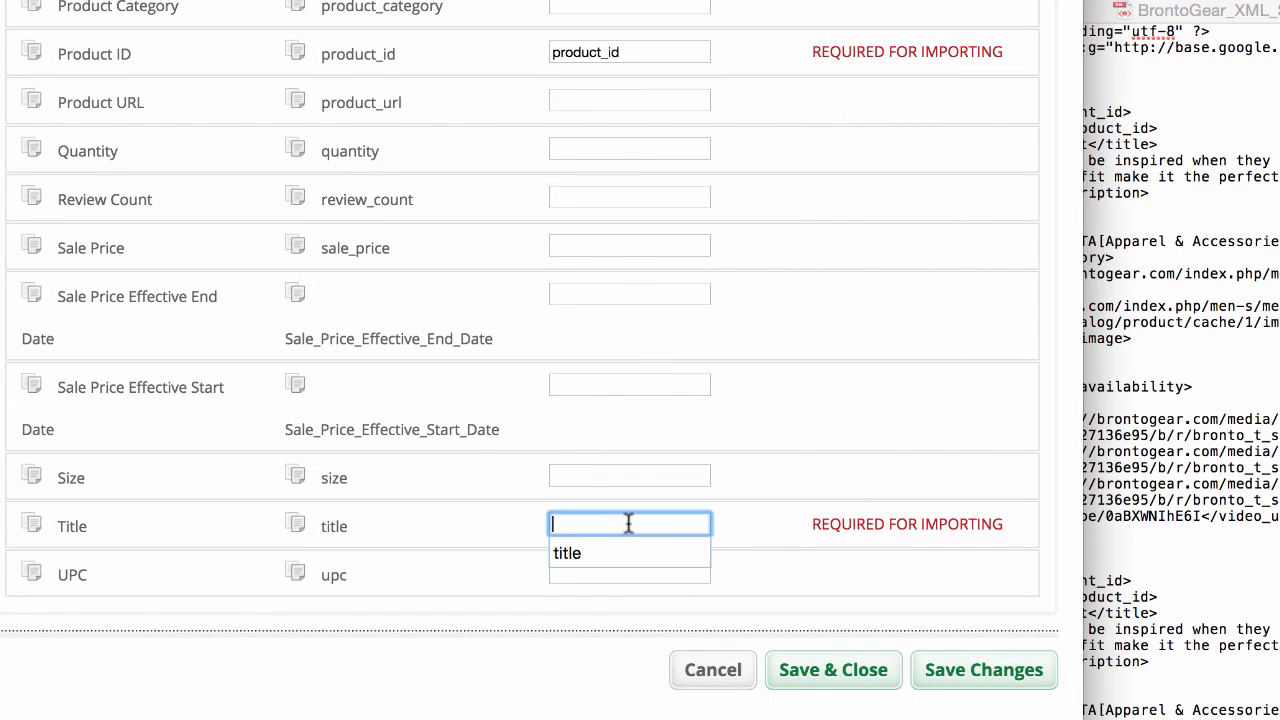
key("ctrl+v")
left_click(823, 489)
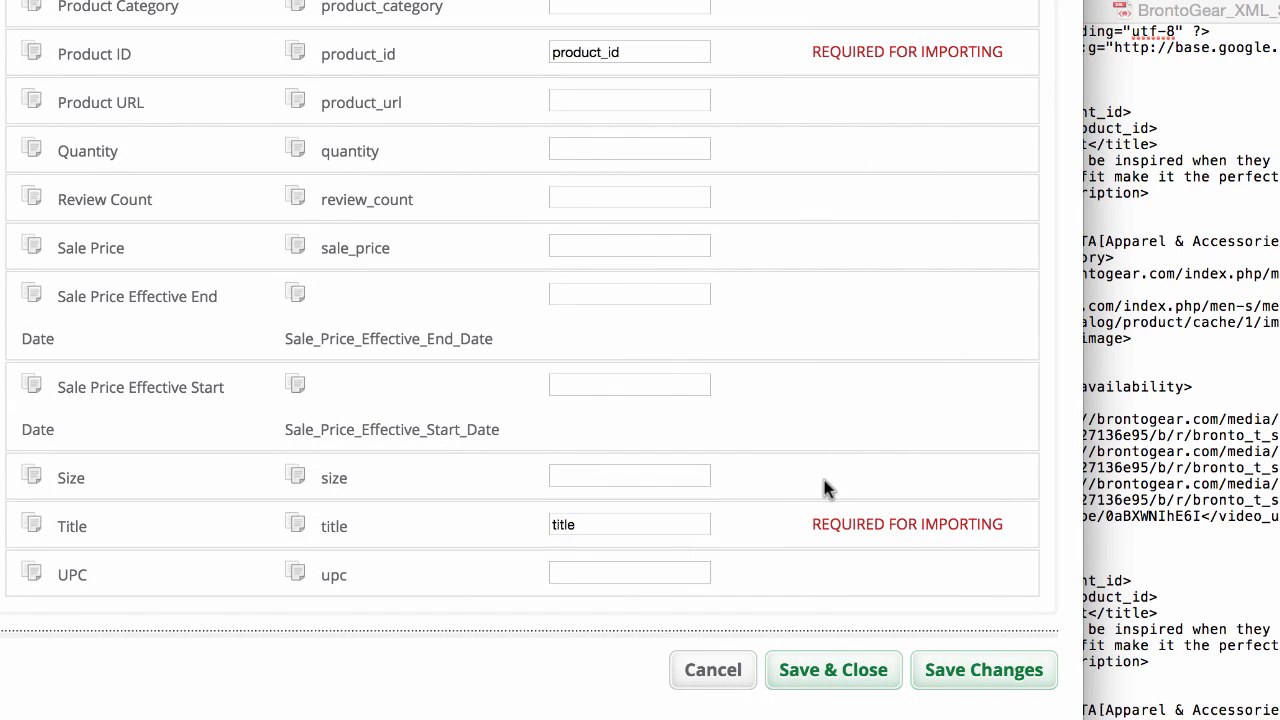
Step: Check the remaining tags of the first item in the XML file and save the field mappings
left_click(1137, 236)
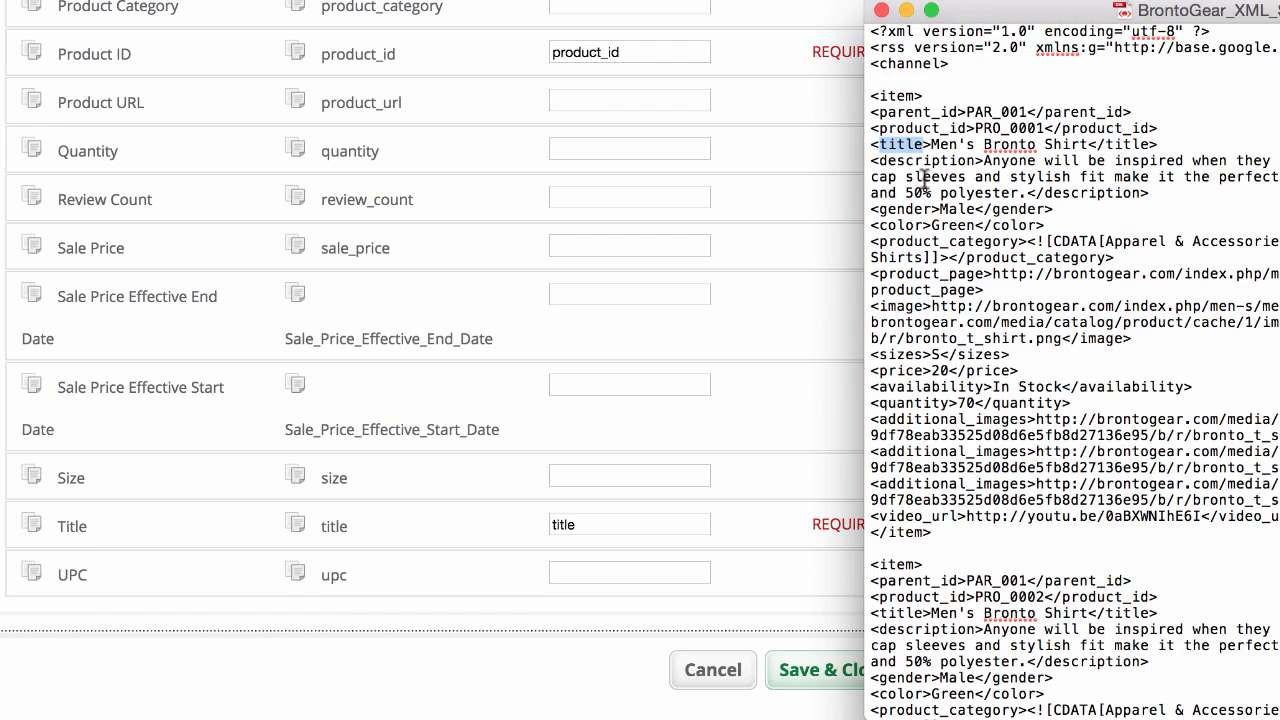
scroll(925, 180, "down", 5)
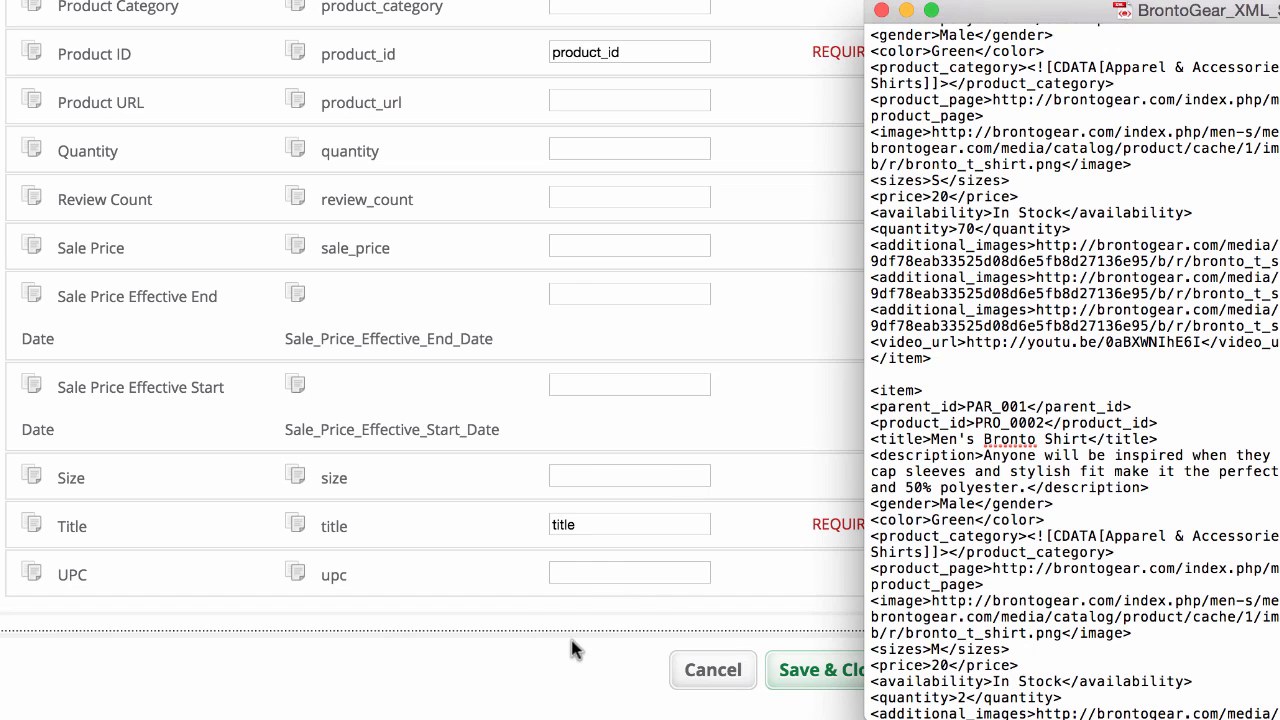
left_click(572, 650)
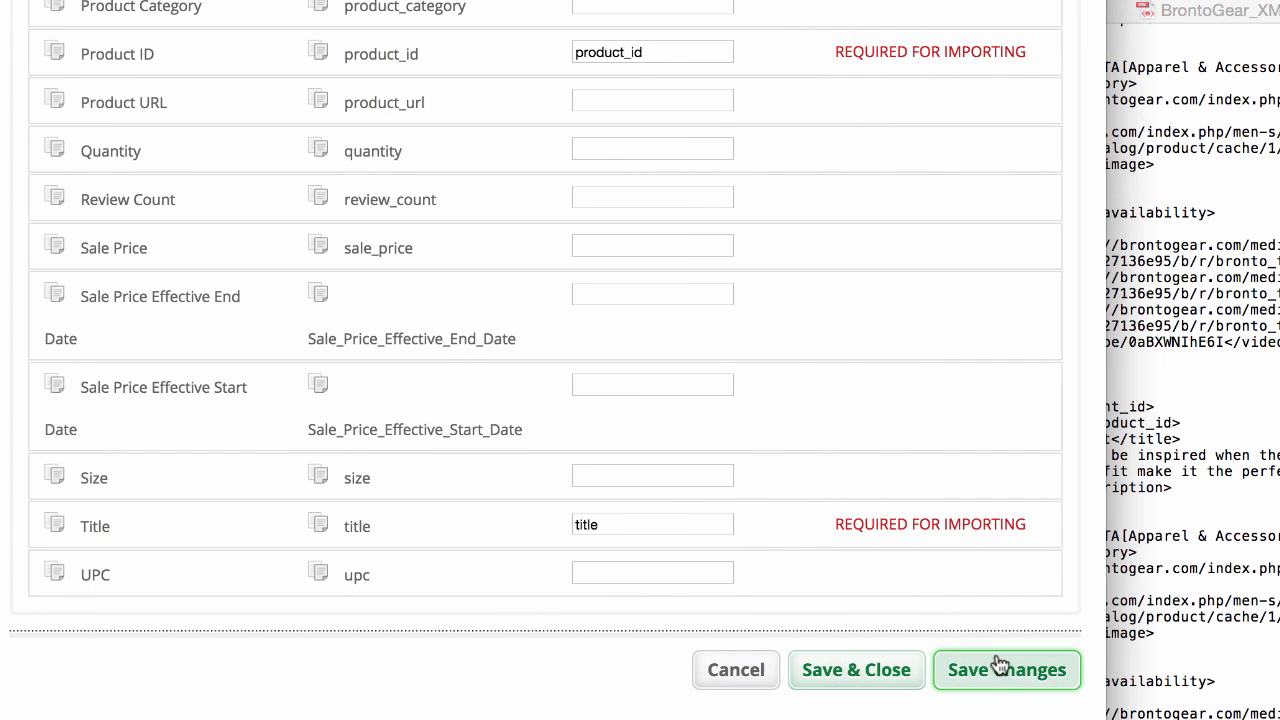
left_click(1000, 668)
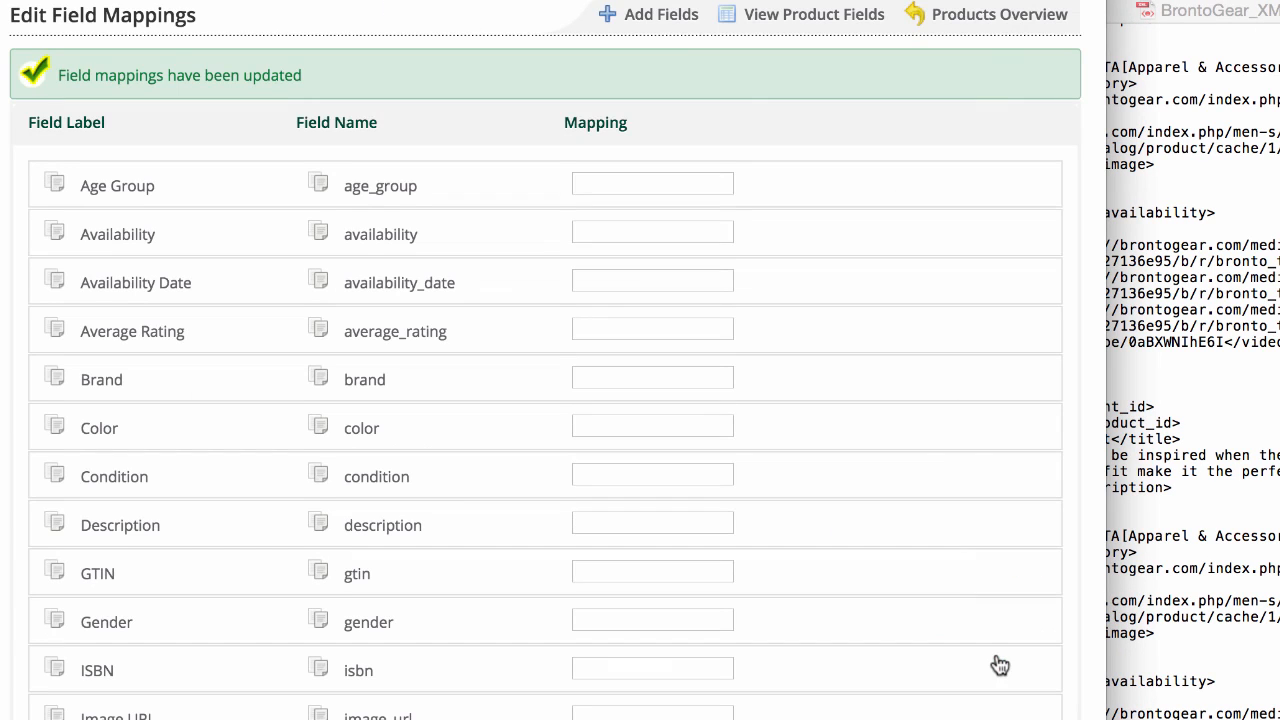
Step: Open the Add Fields page and look through the standard Google fields, comparing them with the XML file's tags
left_click(668, 18)
left_click(1022, 160)
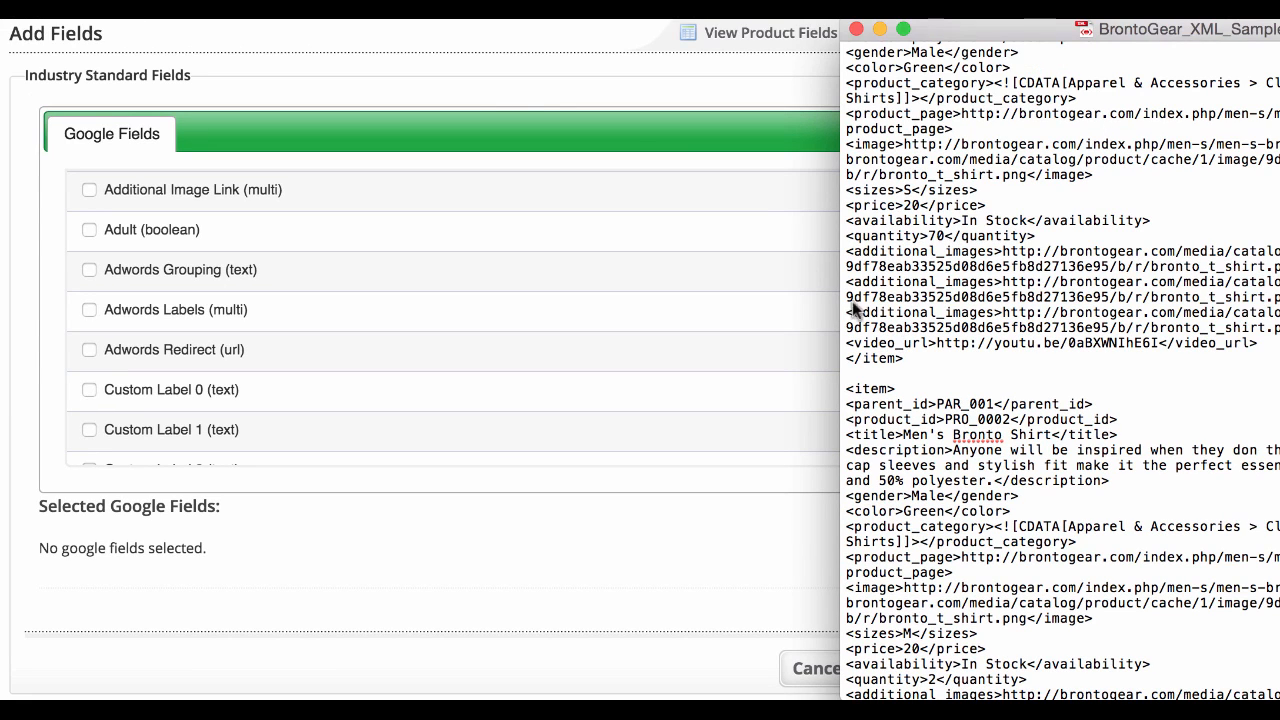
left_click(531, 90)
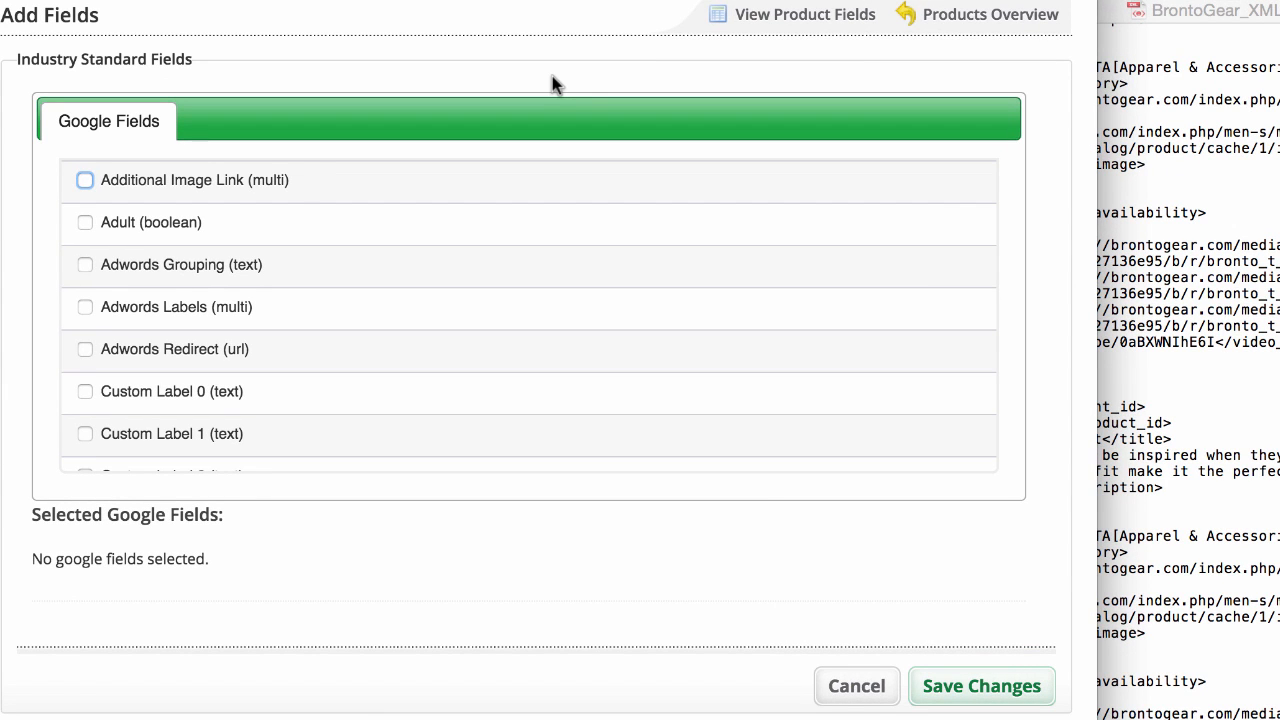
scroll(273, 190, "down", 15)
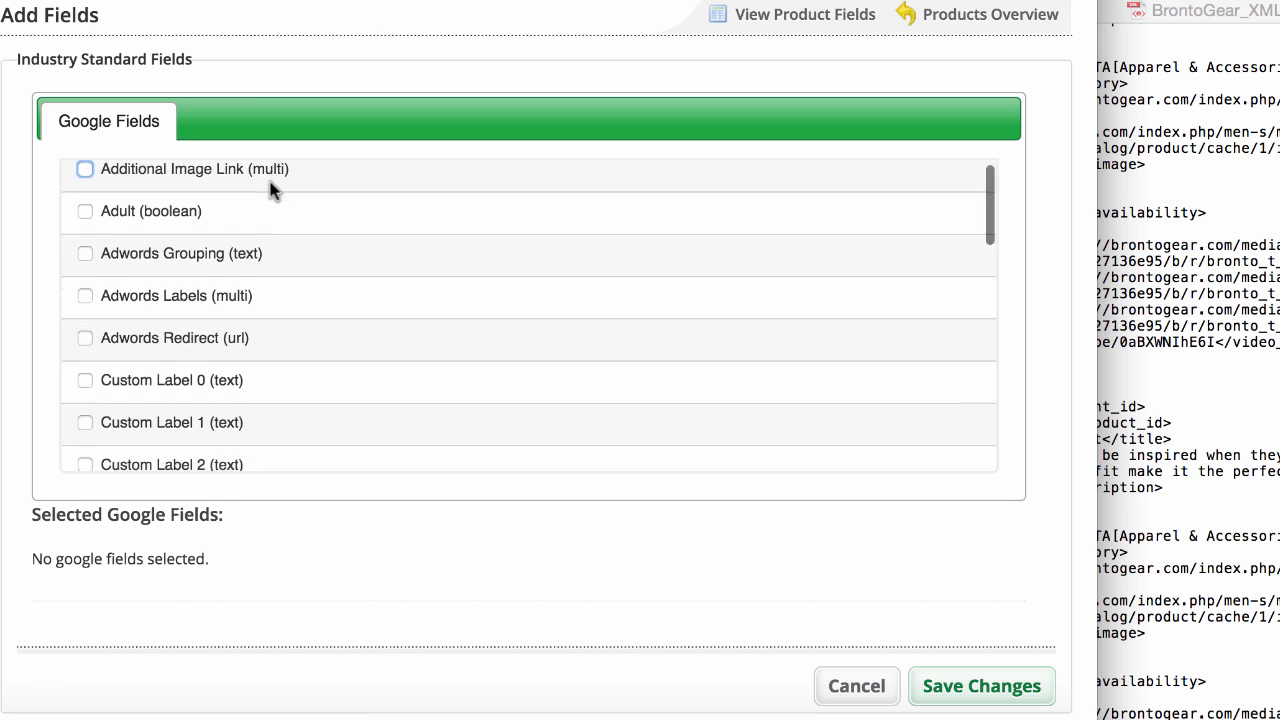
scroll(273, 190, "down", 5)
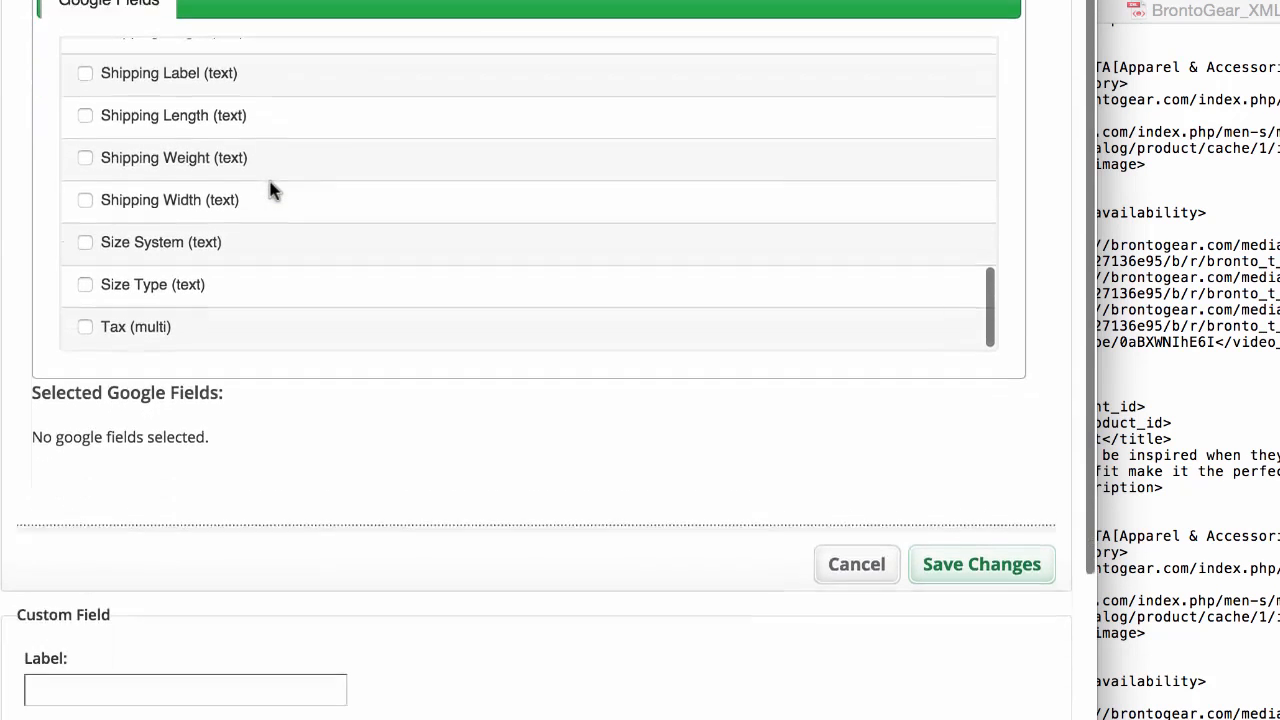
scroll(271, 191, "down", 5)
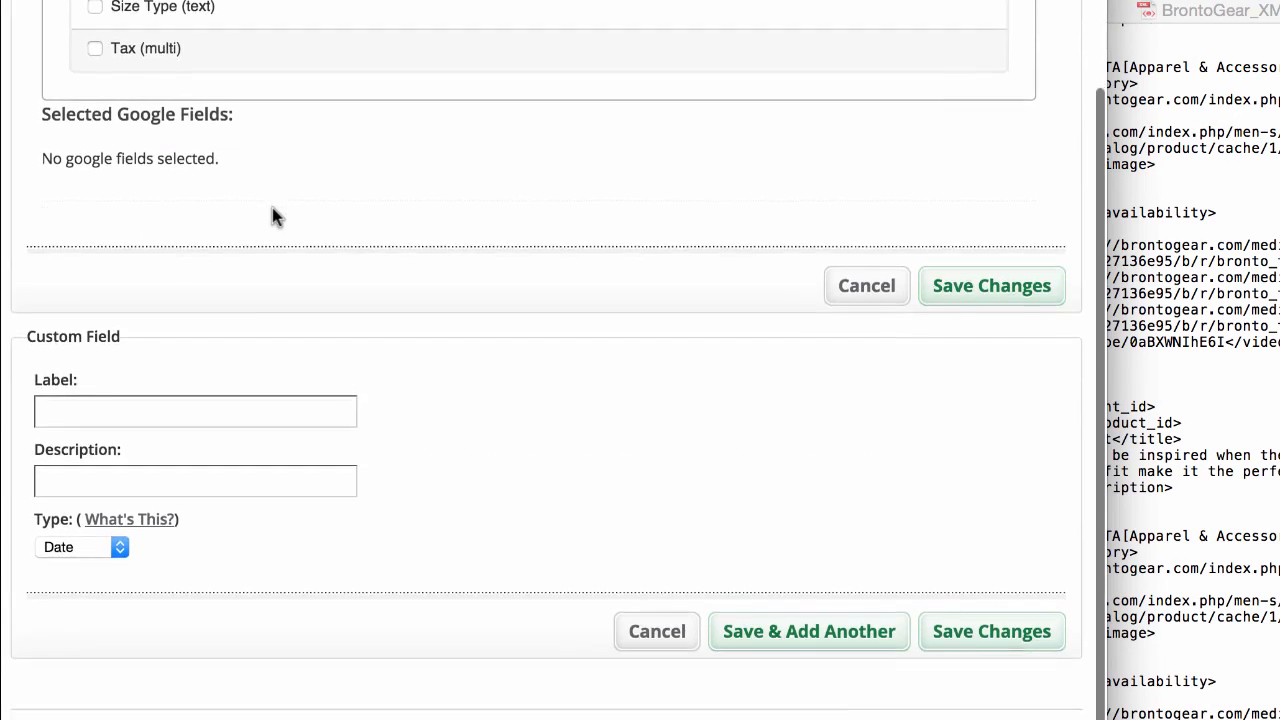
Step: Define a custom product field labelled "videos" with the description "product video" and the type Url
left_click(246, 427)
type("videos")
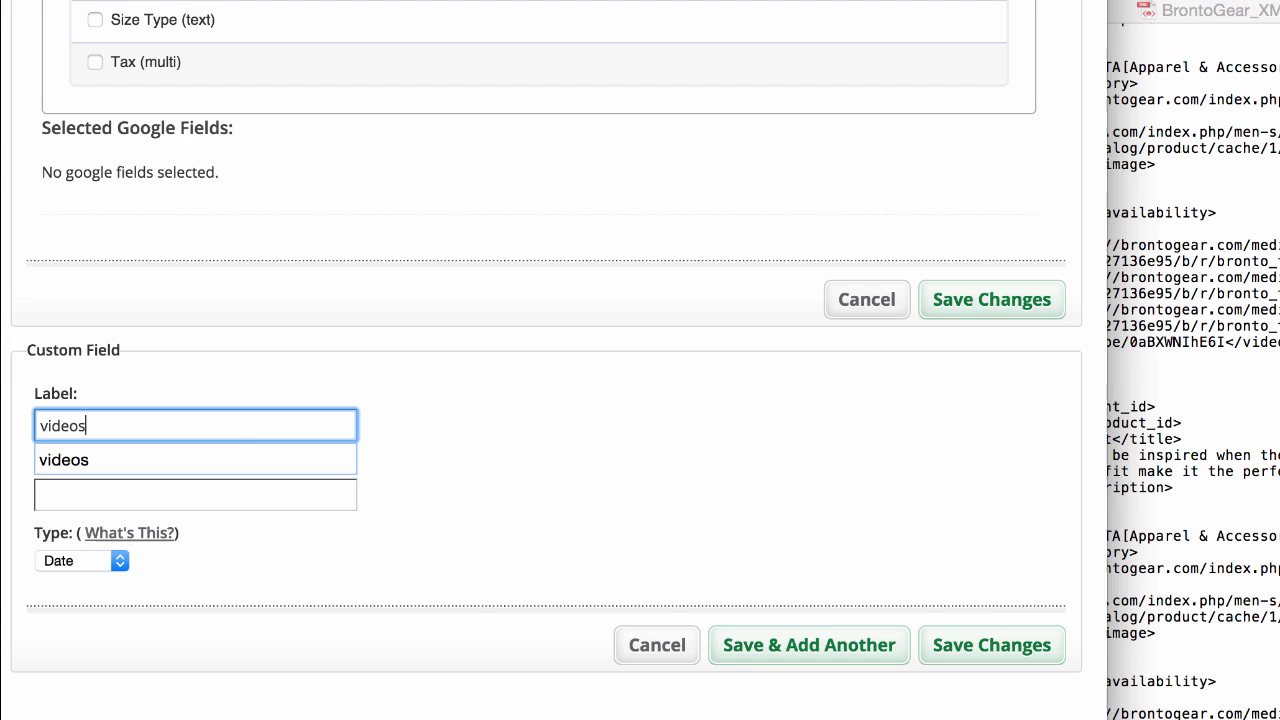
left_click(245, 457)
left_click(232, 496)
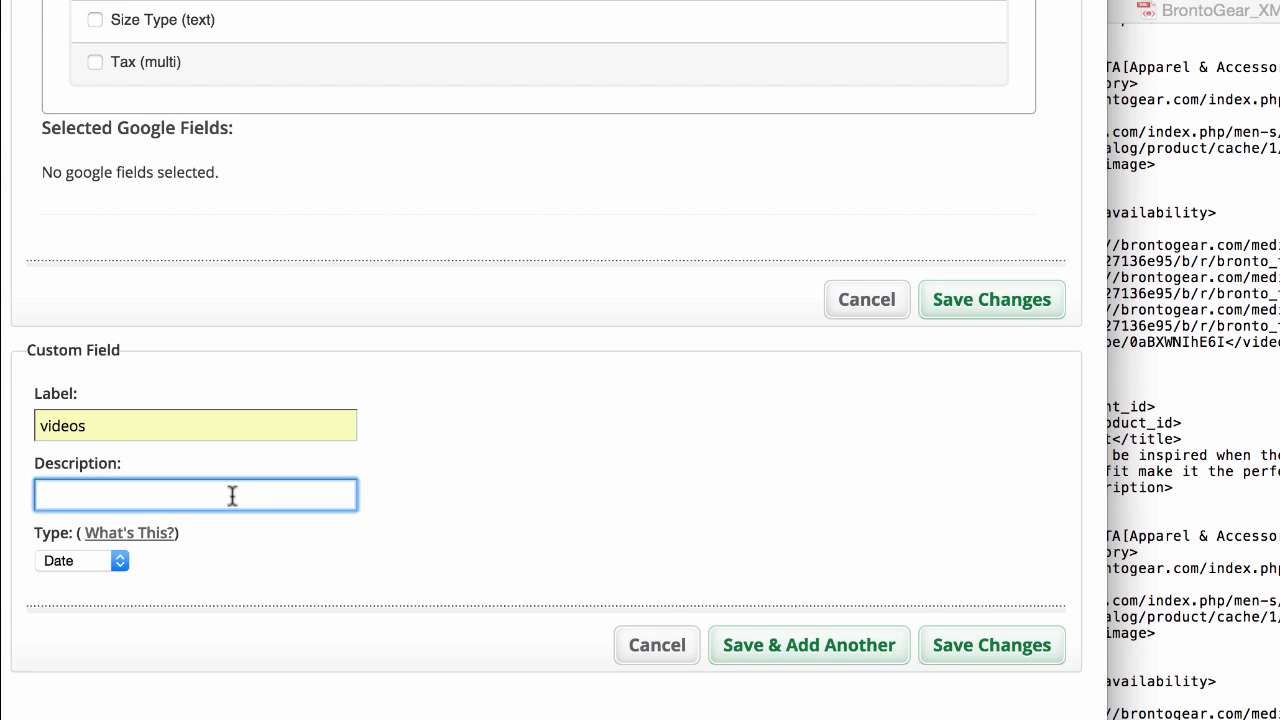
type("product ")
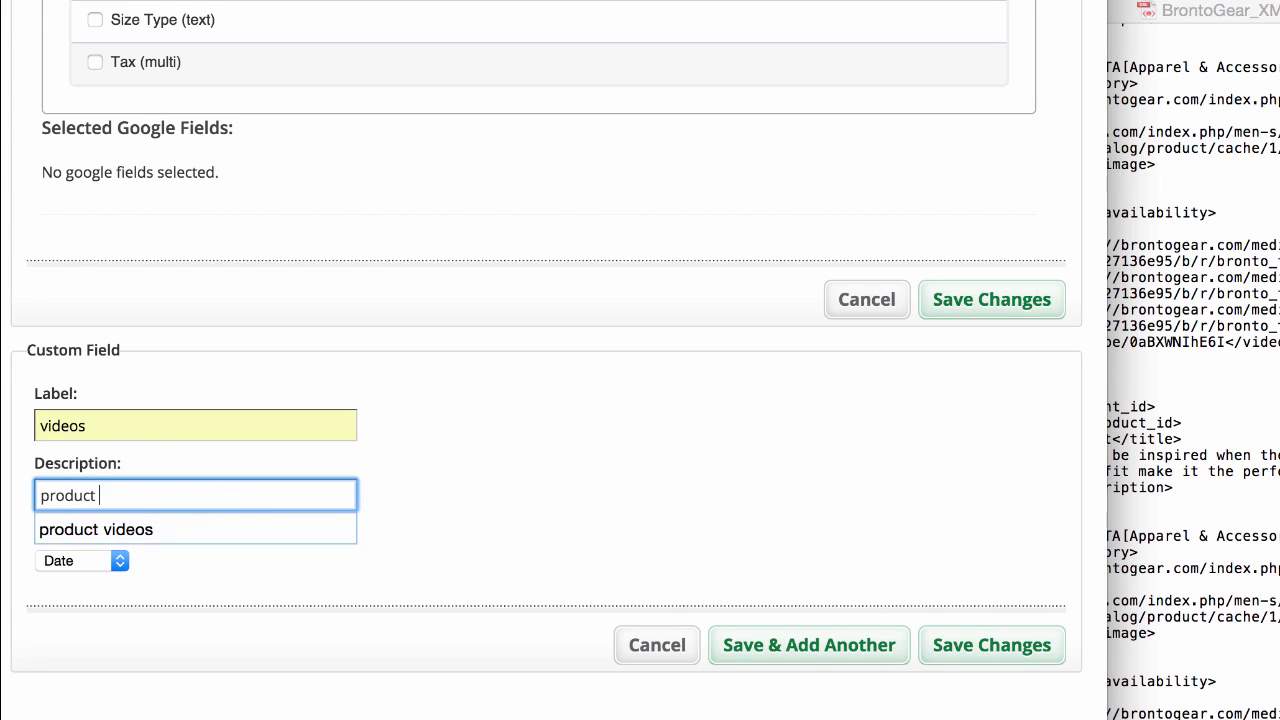
type("video")
left_click(423, 530)
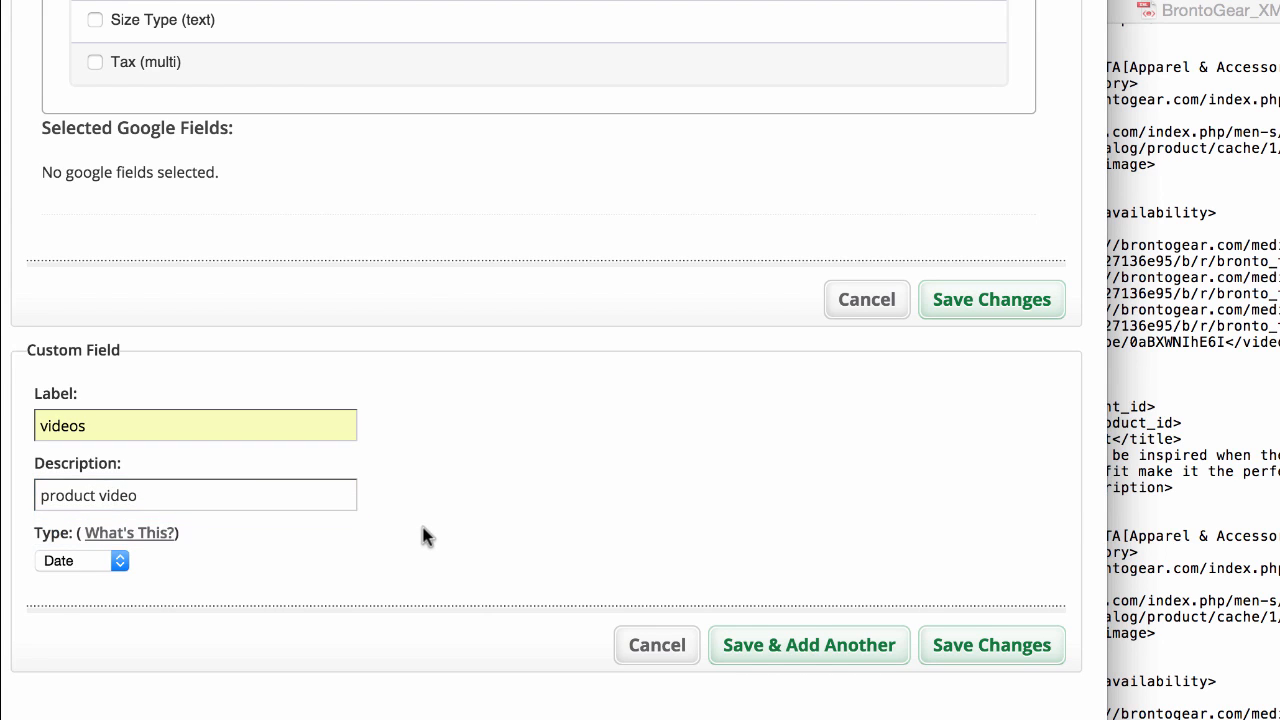
left_click(112, 562)
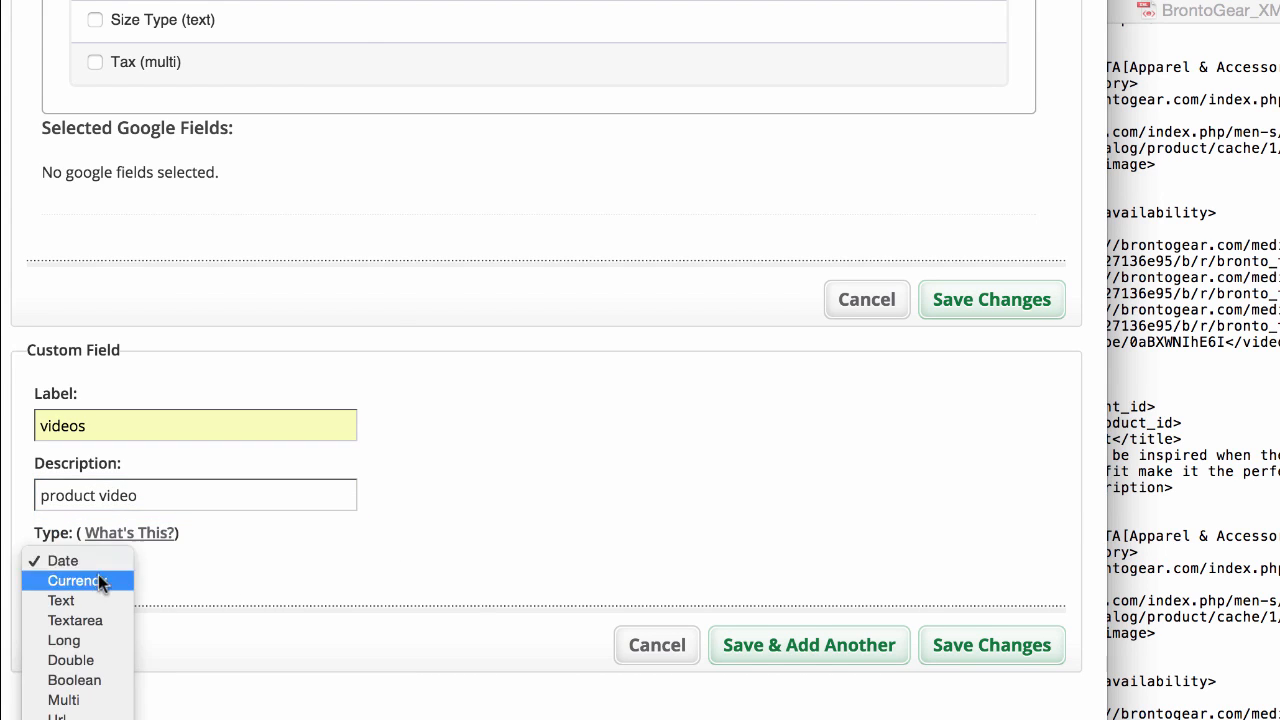
left_click(72, 716)
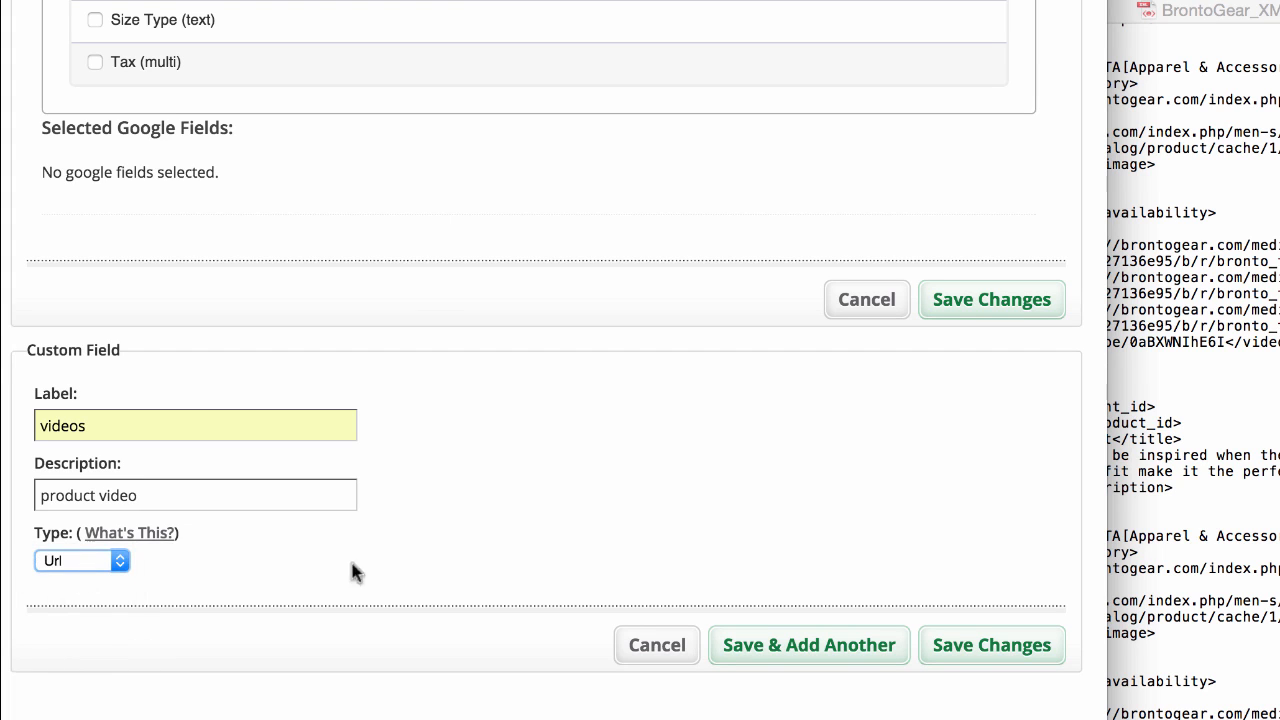
Step: Save the custom videos field and add the standard Google field Additional Image Link (multi) to the product fields
left_click(777, 652)
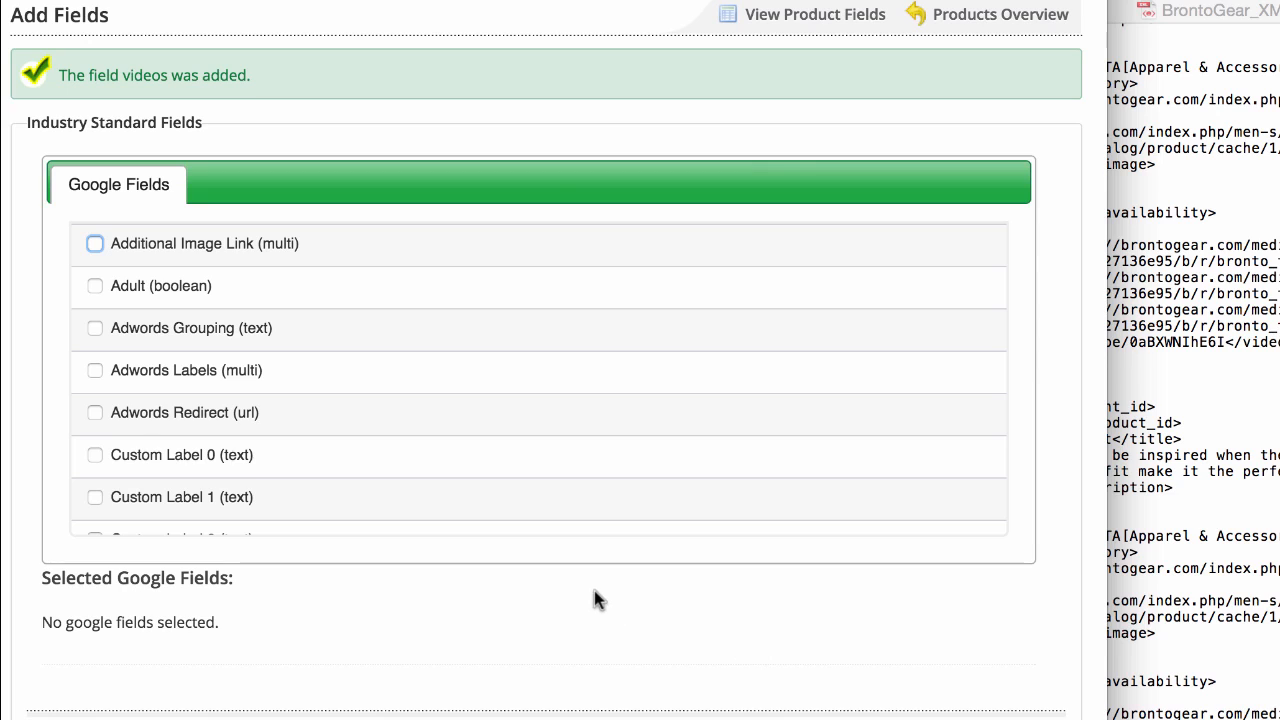
left_click(95, 245)
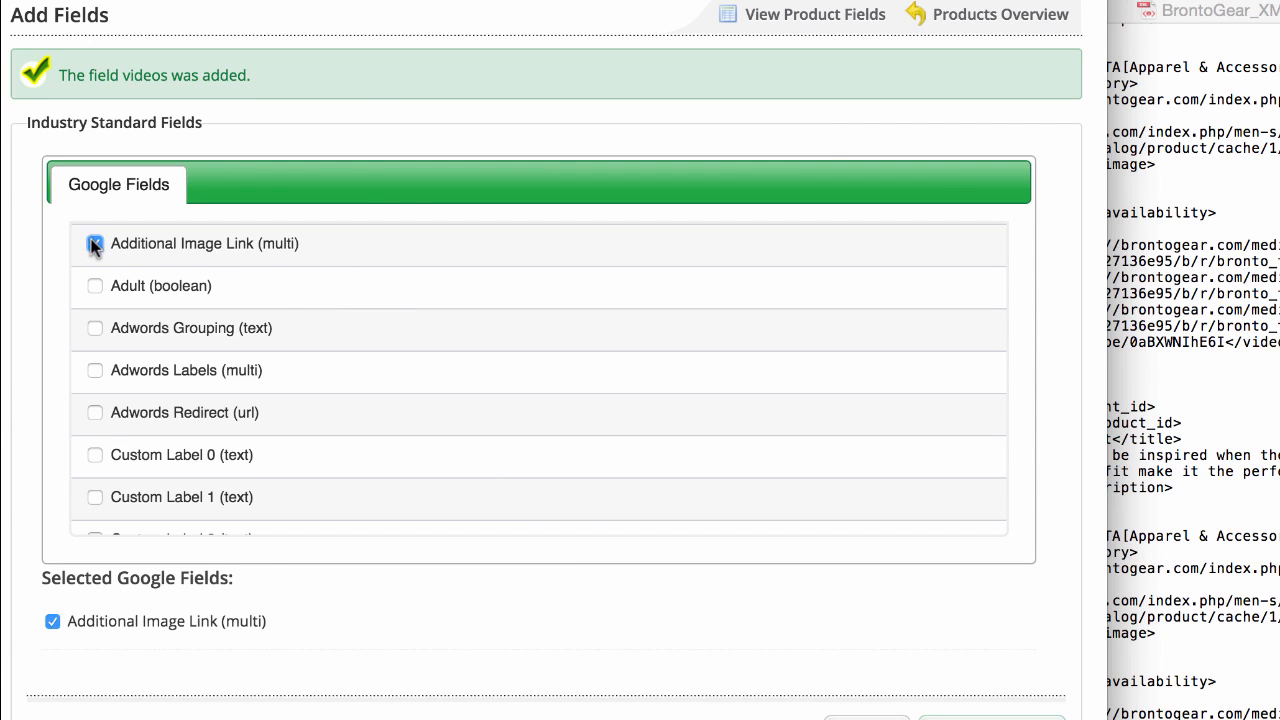
scroll(619, 515, "down", 2)
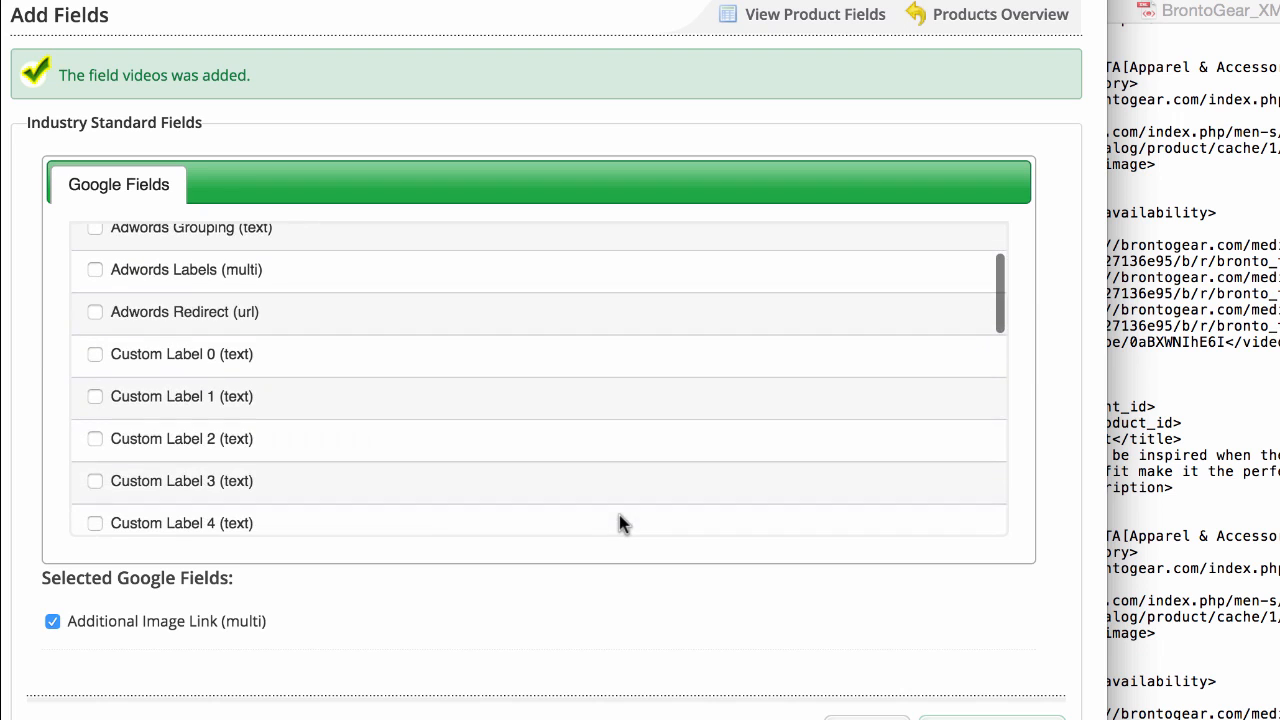
scroll(966, 660, "down", 3)
left_click(968, 650)
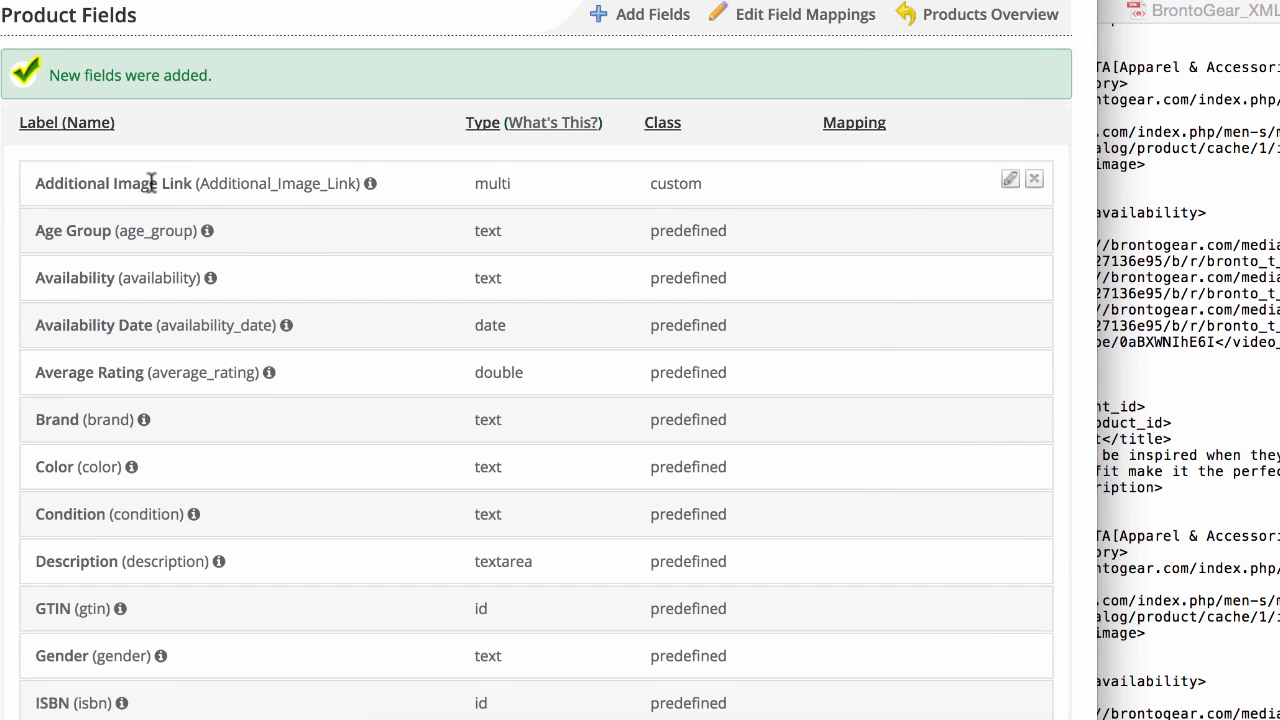
Step: Check the list of product fields and map the Additional Image Link field to the additional_images tag copied from the XML file
scroll(151, 183, "down", 10)
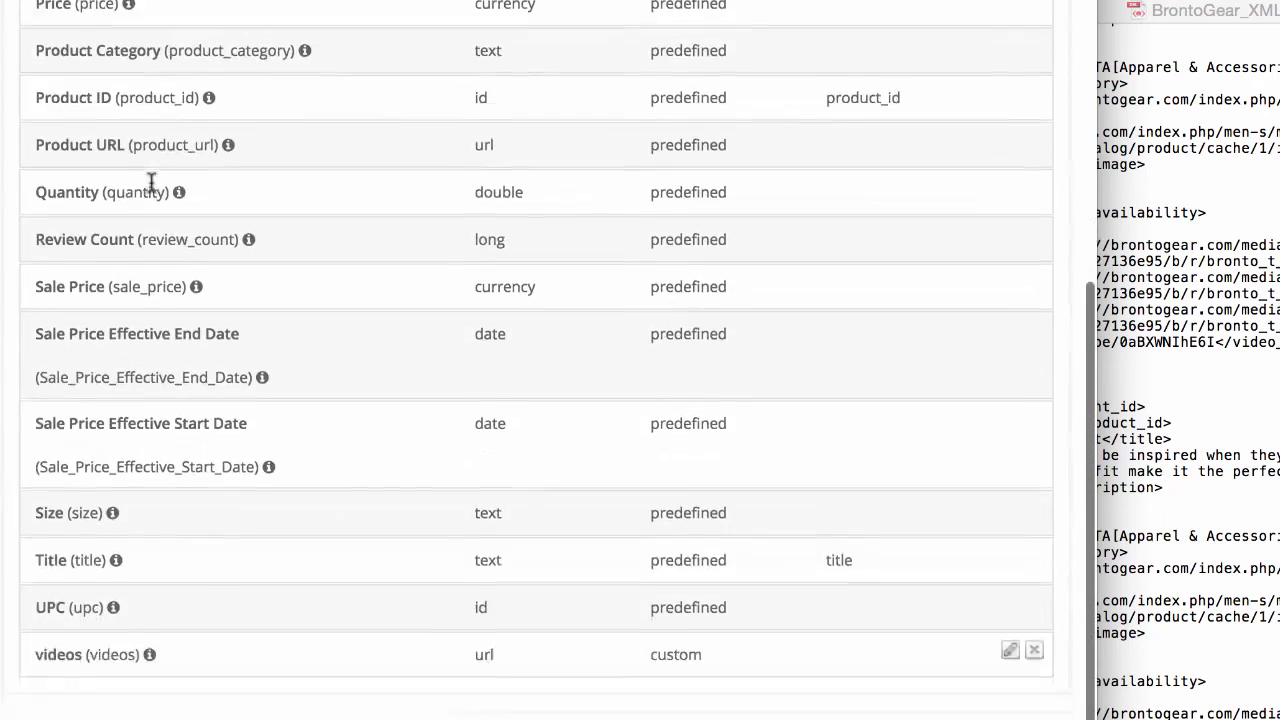
scroll(151, 183, "down", 1)
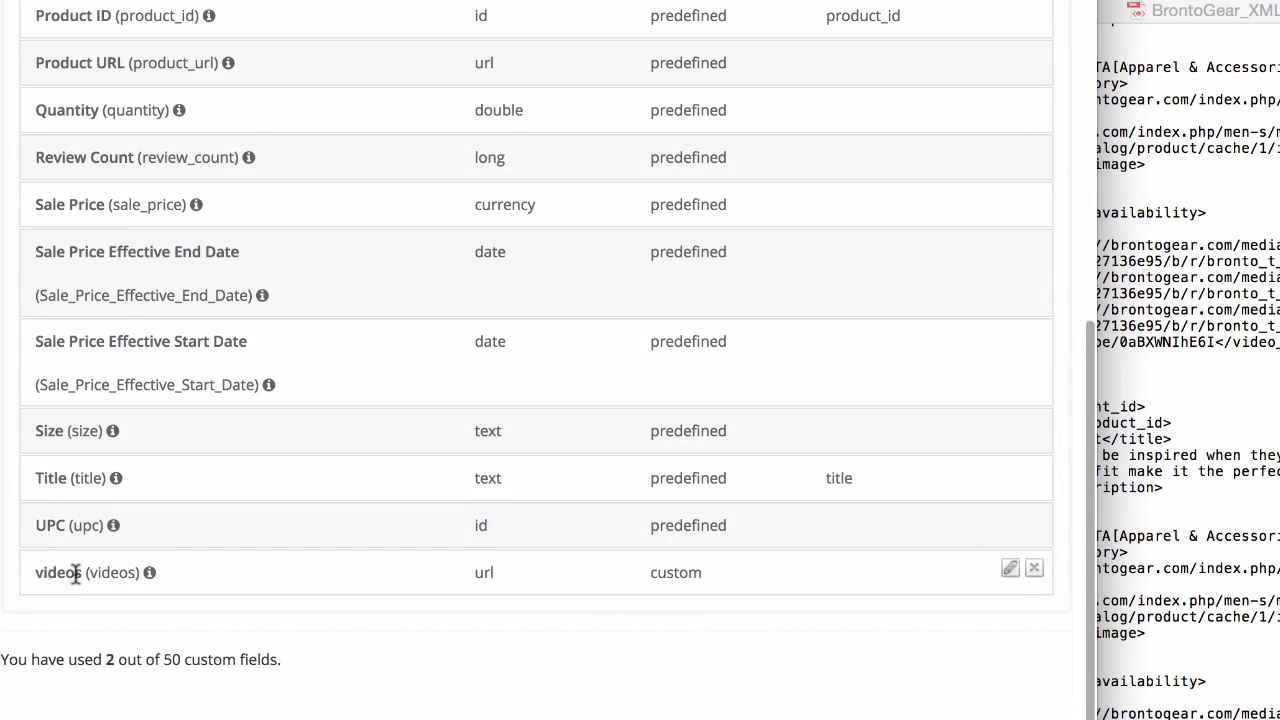
scroll(75, 575, "up", 15)
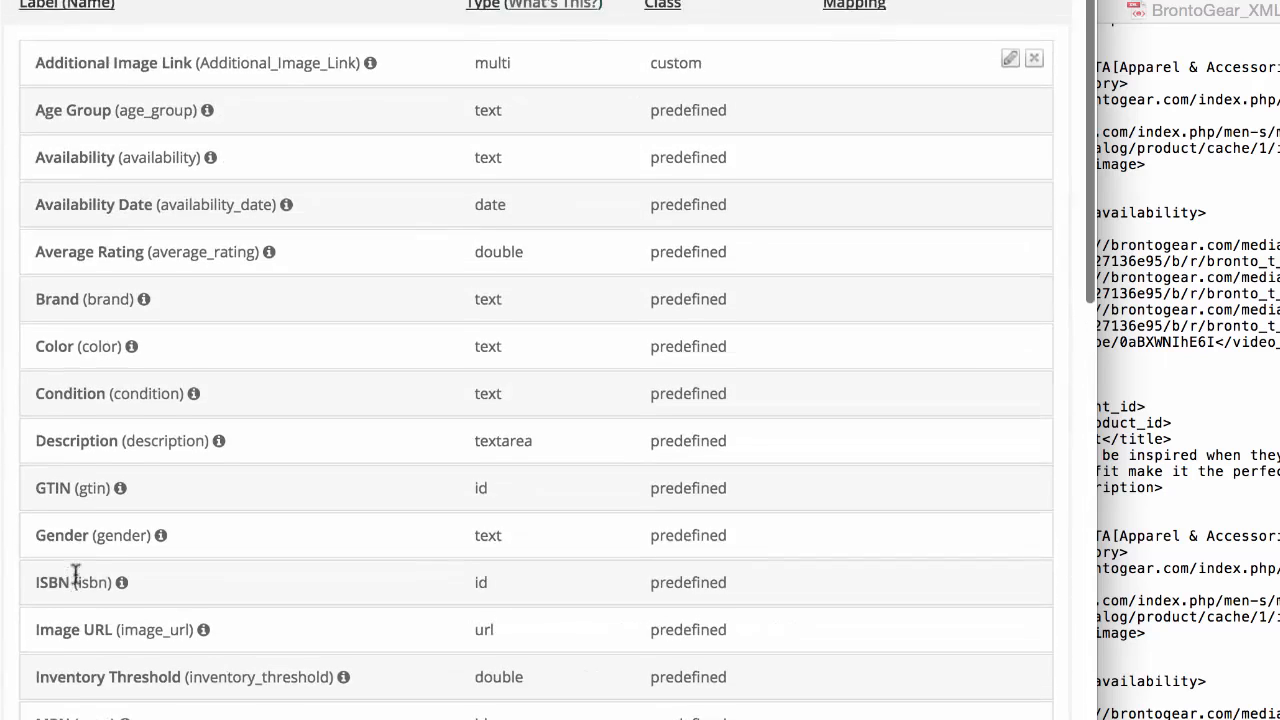
scroll(75, 575, "up", 3)
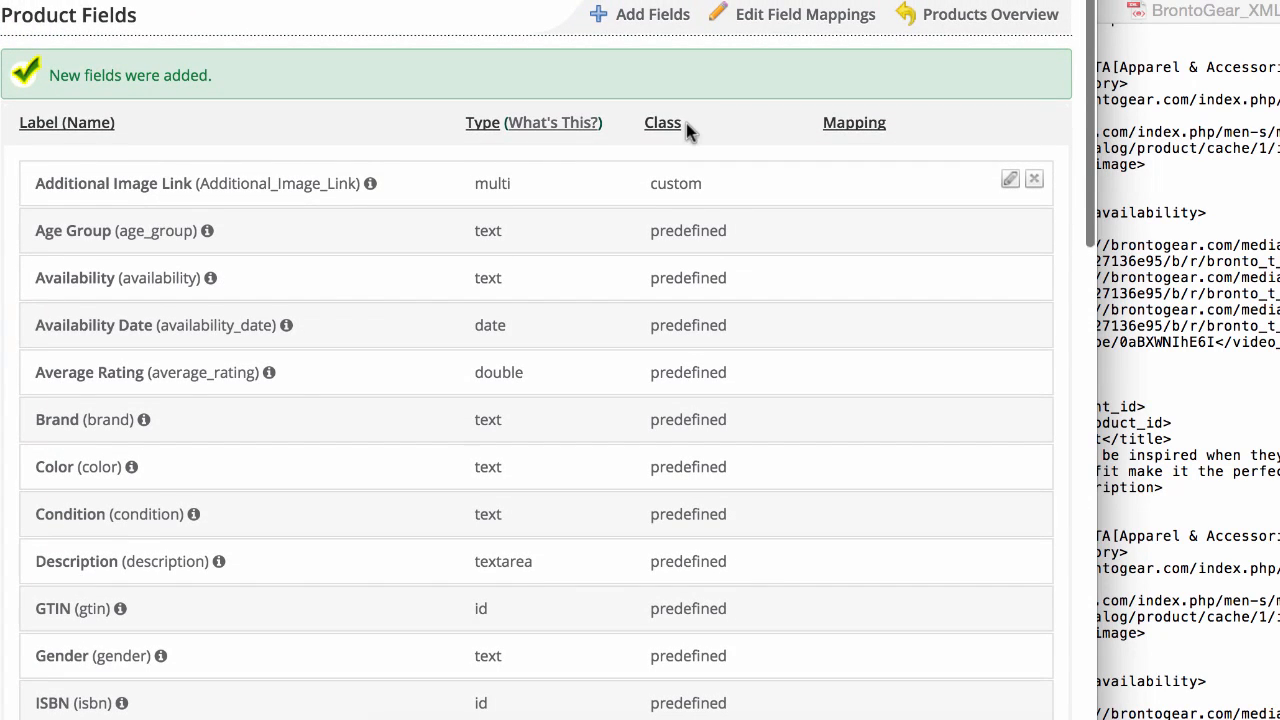
left_click(768, 18)
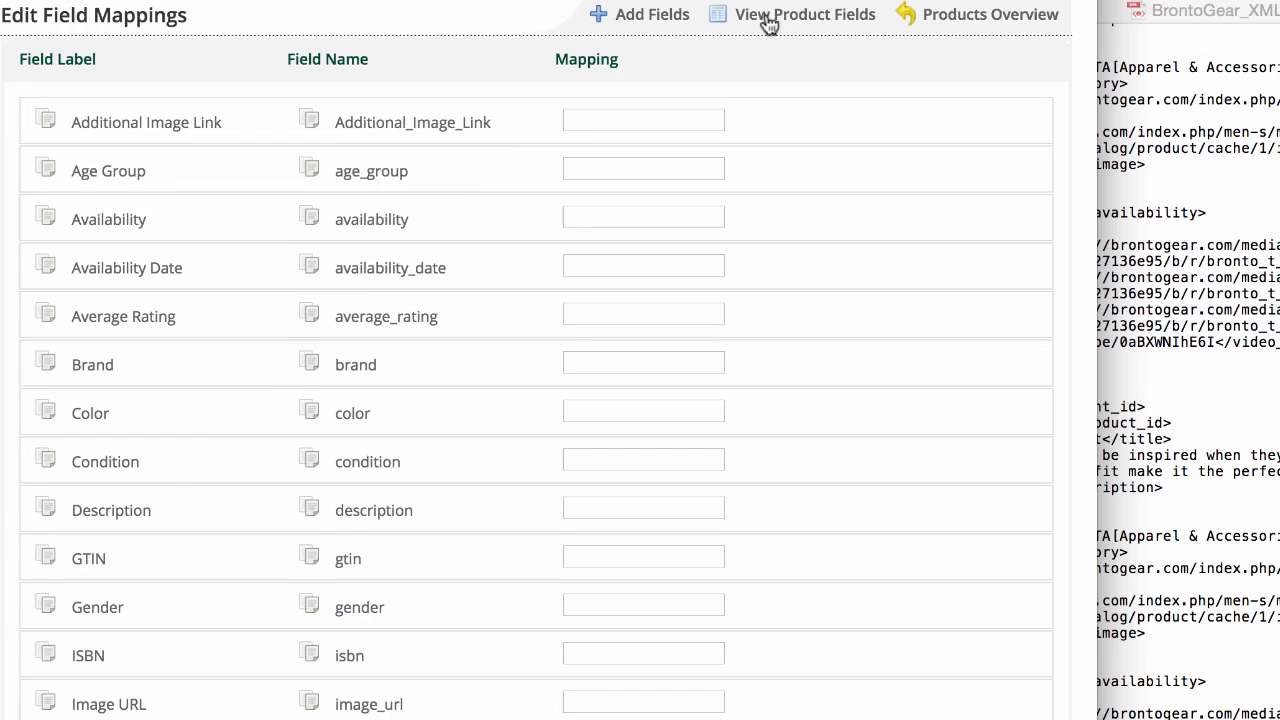
left_click(1130, 332)
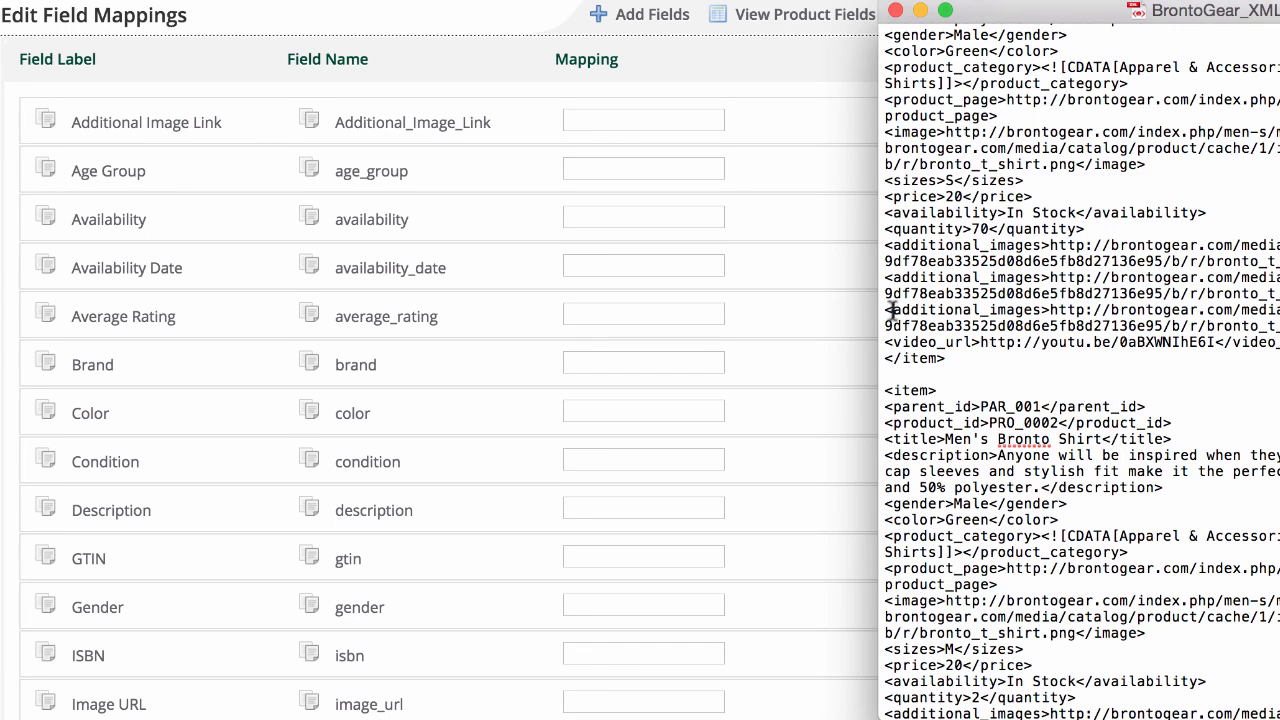
left_click_drag(892, 310, 1042, 310)
key("super+c")
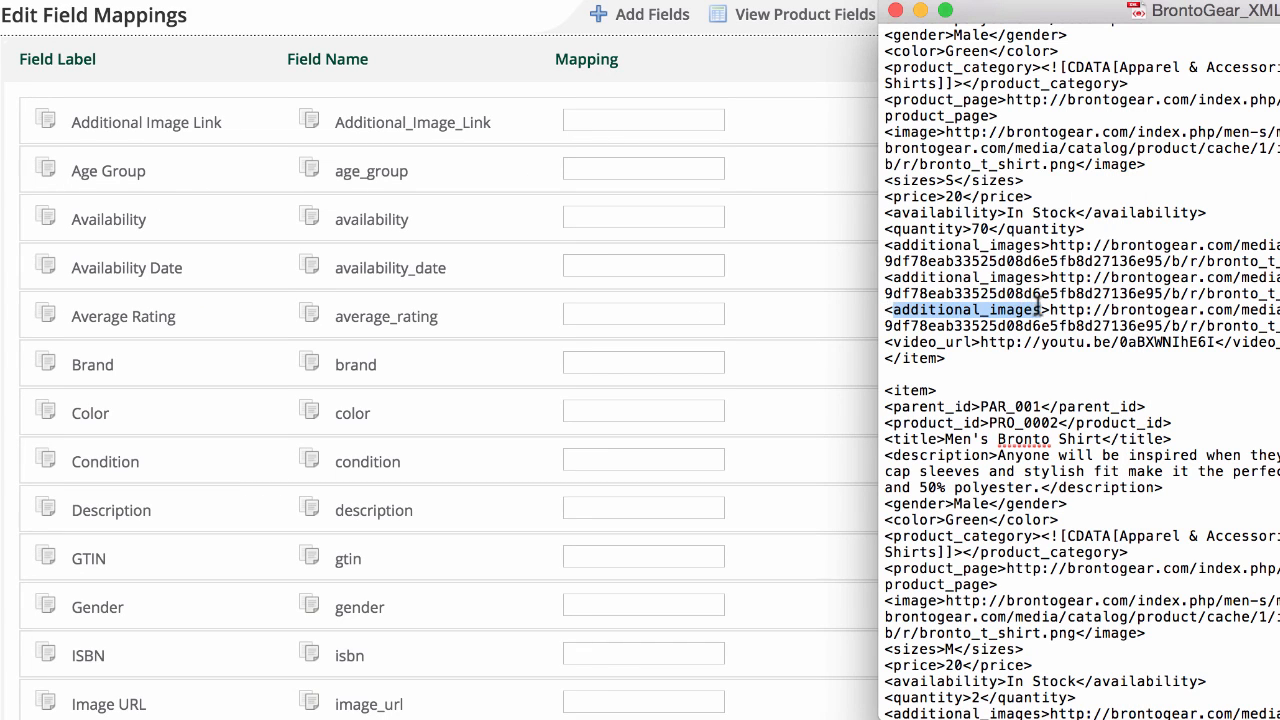
left_click(649, 115)
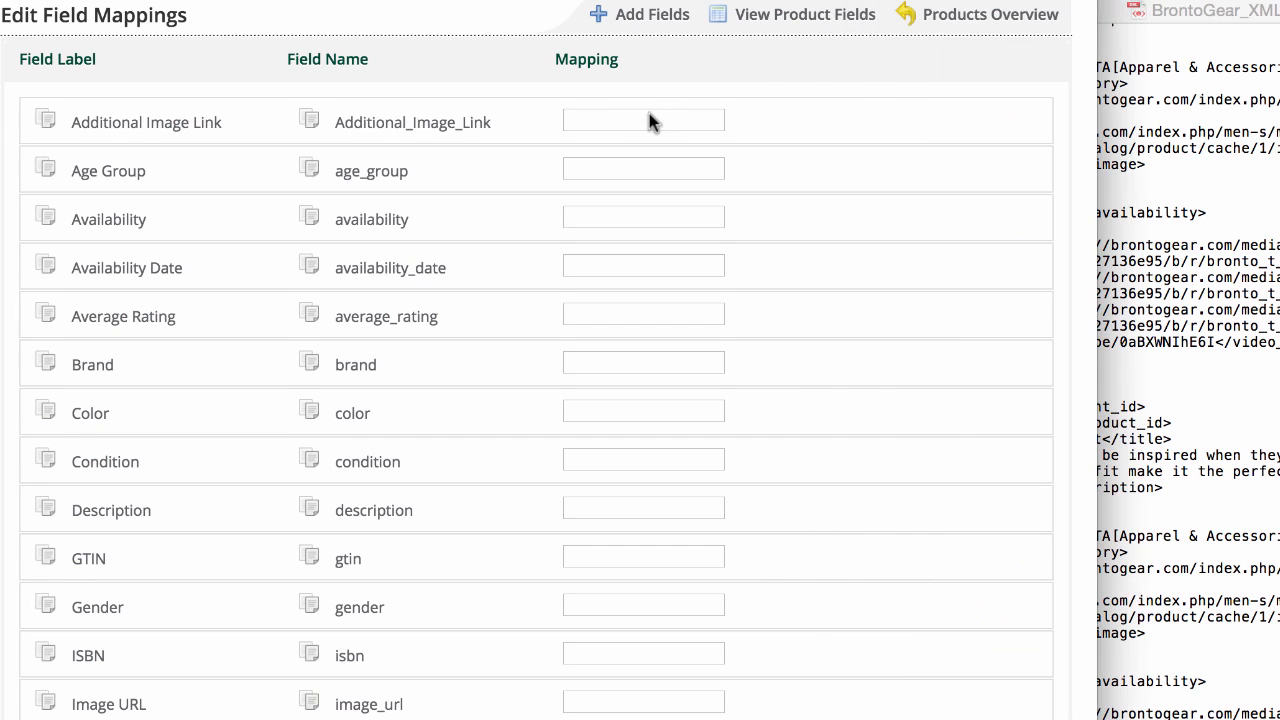
left_click(649, 118)
key("super+v")
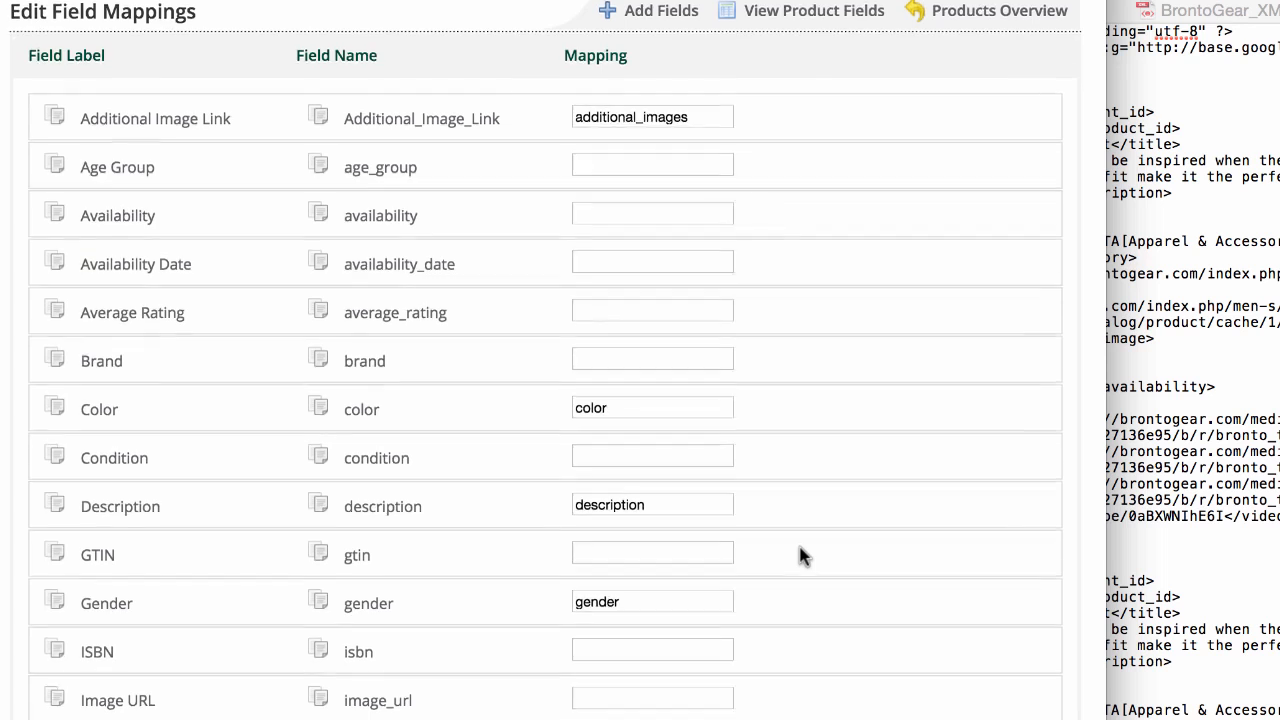
Step: Review the completed field mappings down to the videos field, save them and close the mapping page
scroll(800, 557, "down", 9)
scroll(800, 557, "down", 3)
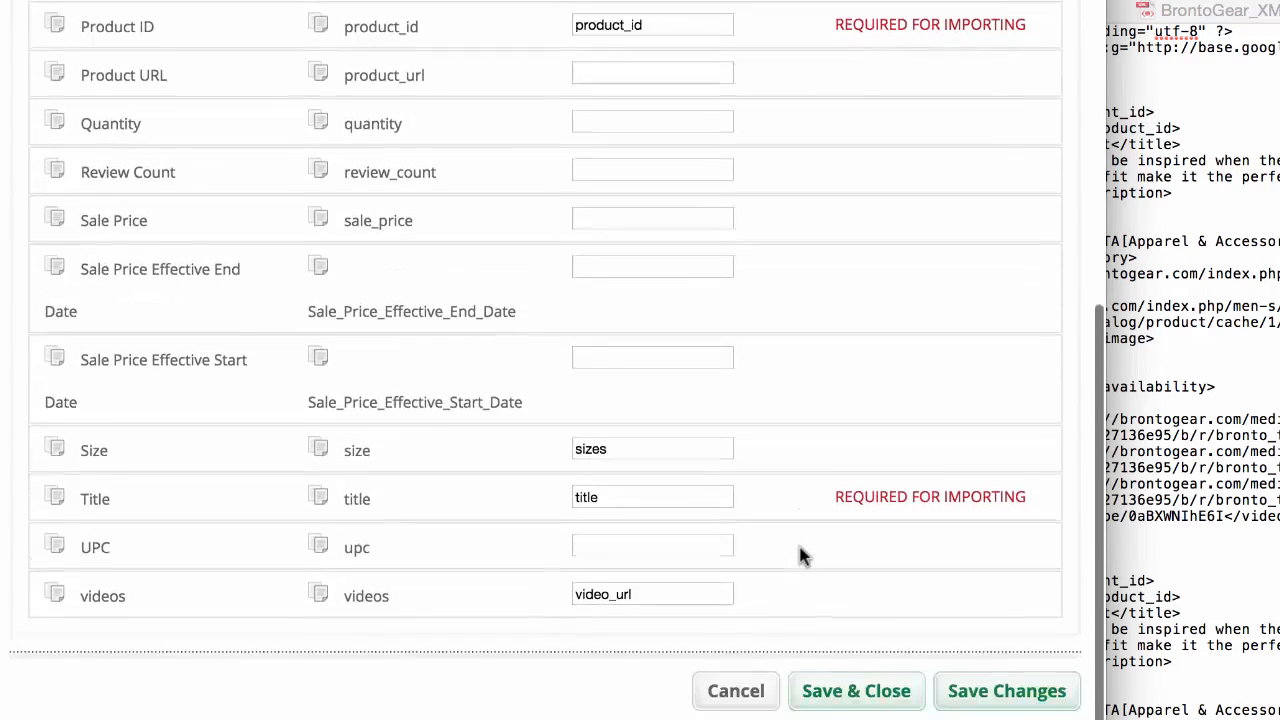
left_click(854, 669)
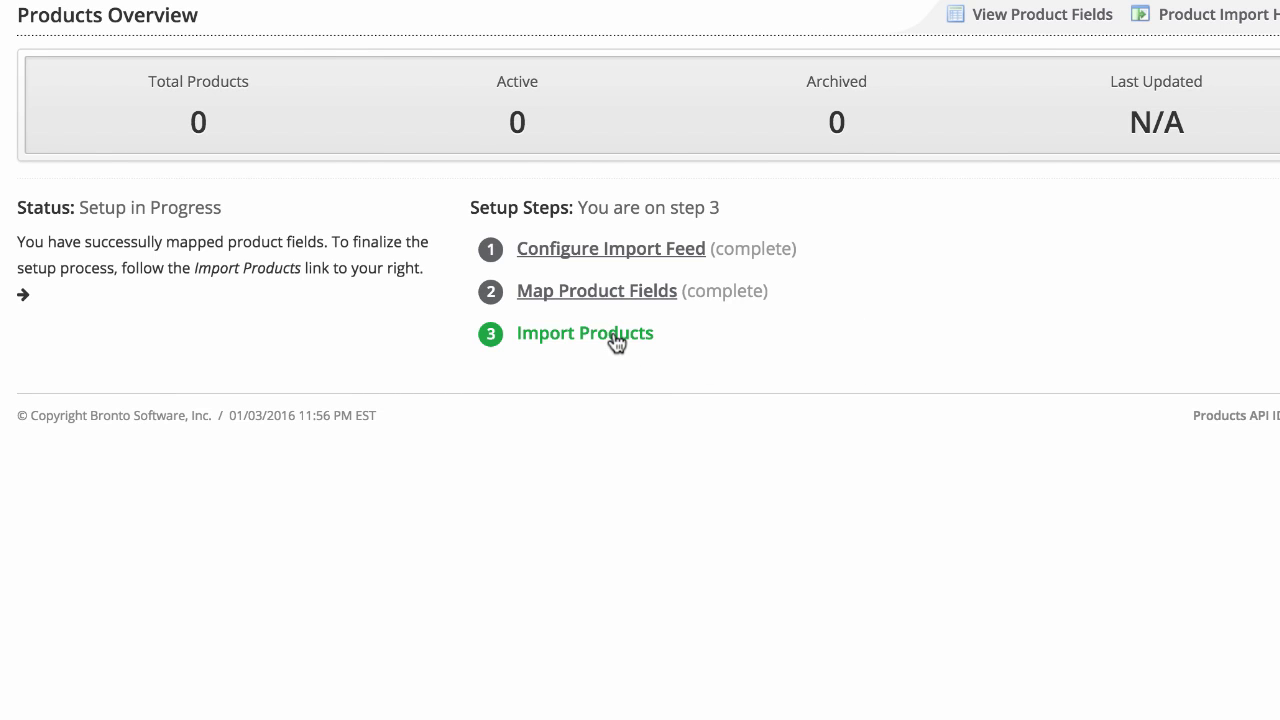
Step: Import the product feed by uploading the file BrontoGear_Sample.xml
left_click(617, 343)
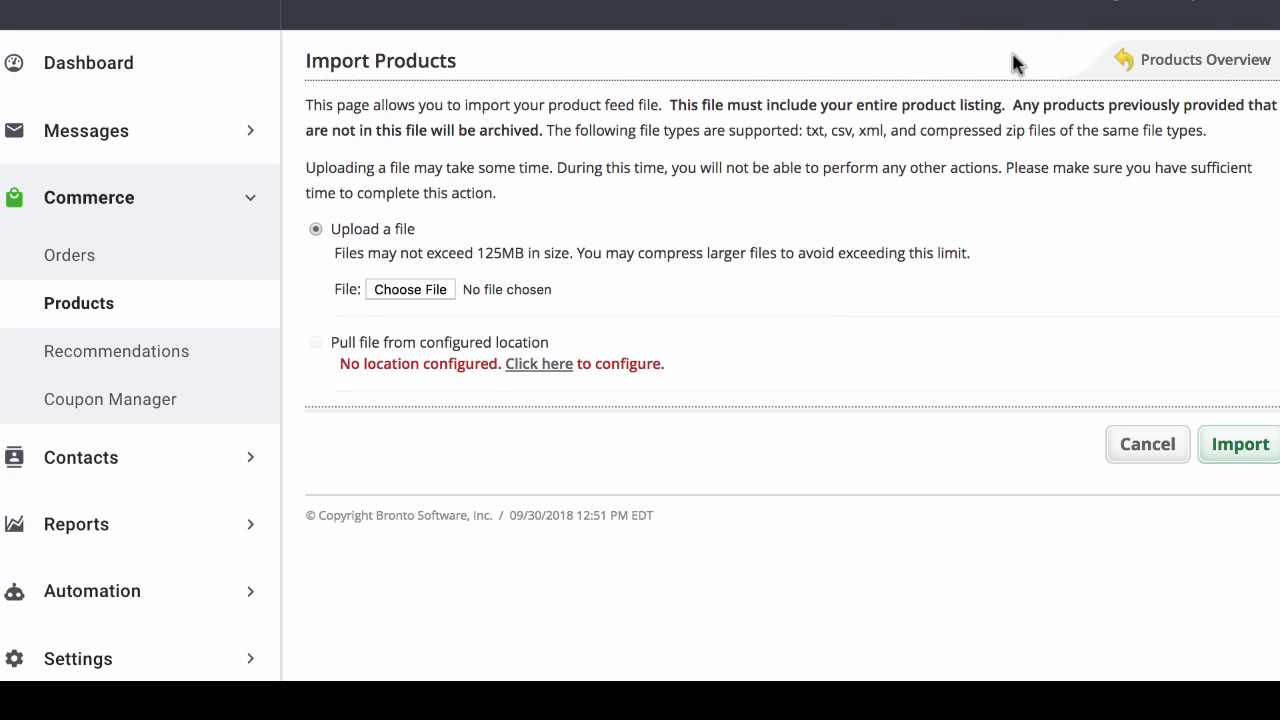
left_click(405, 296)
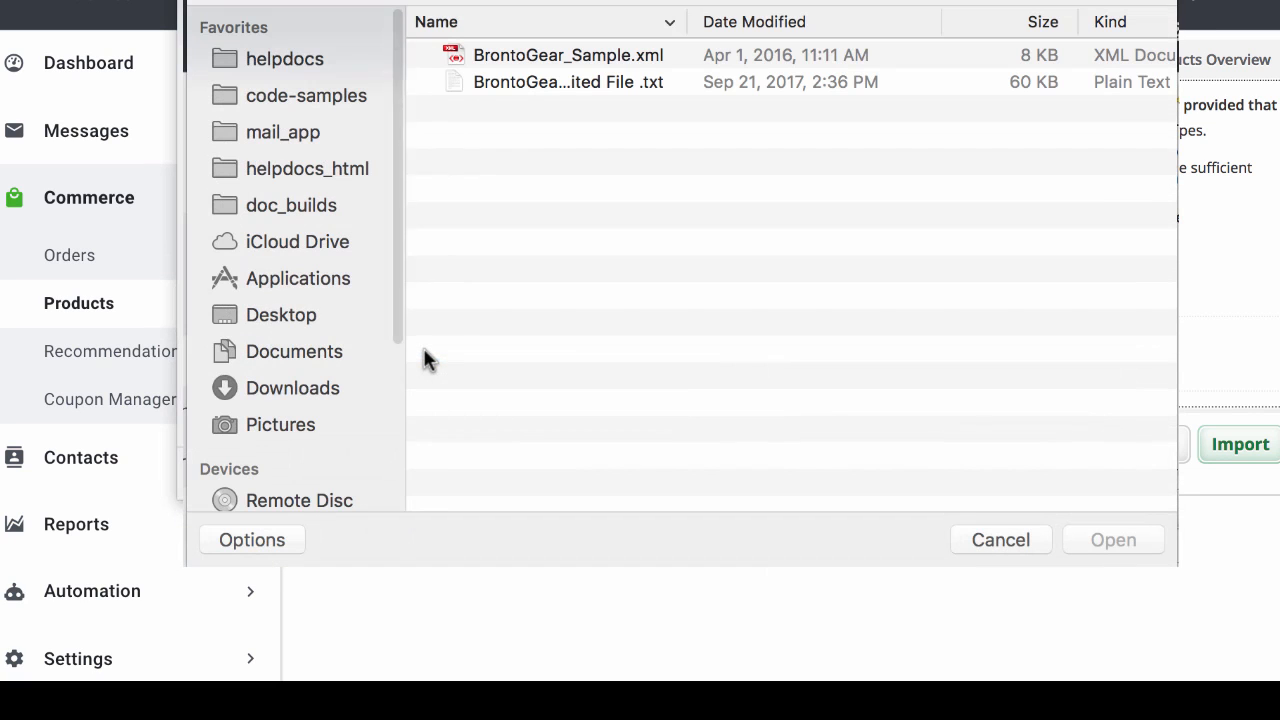
left_click(595, 57)
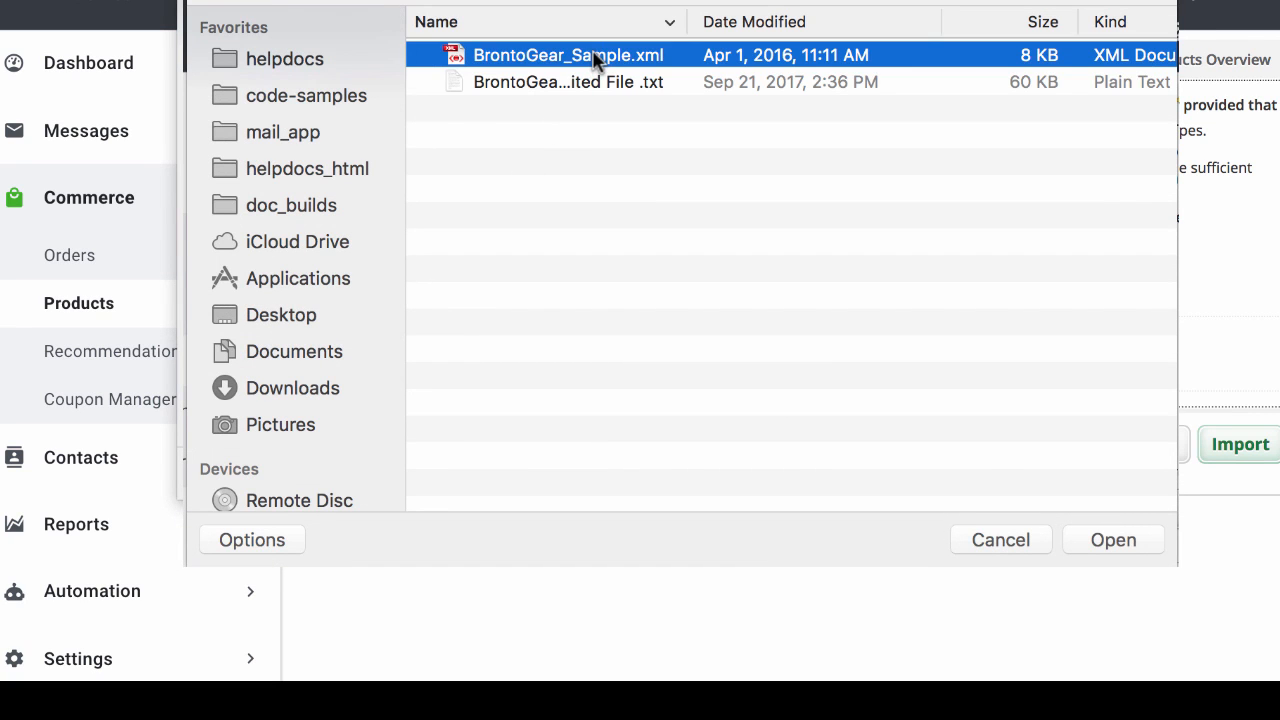
left_click(1120, 543)
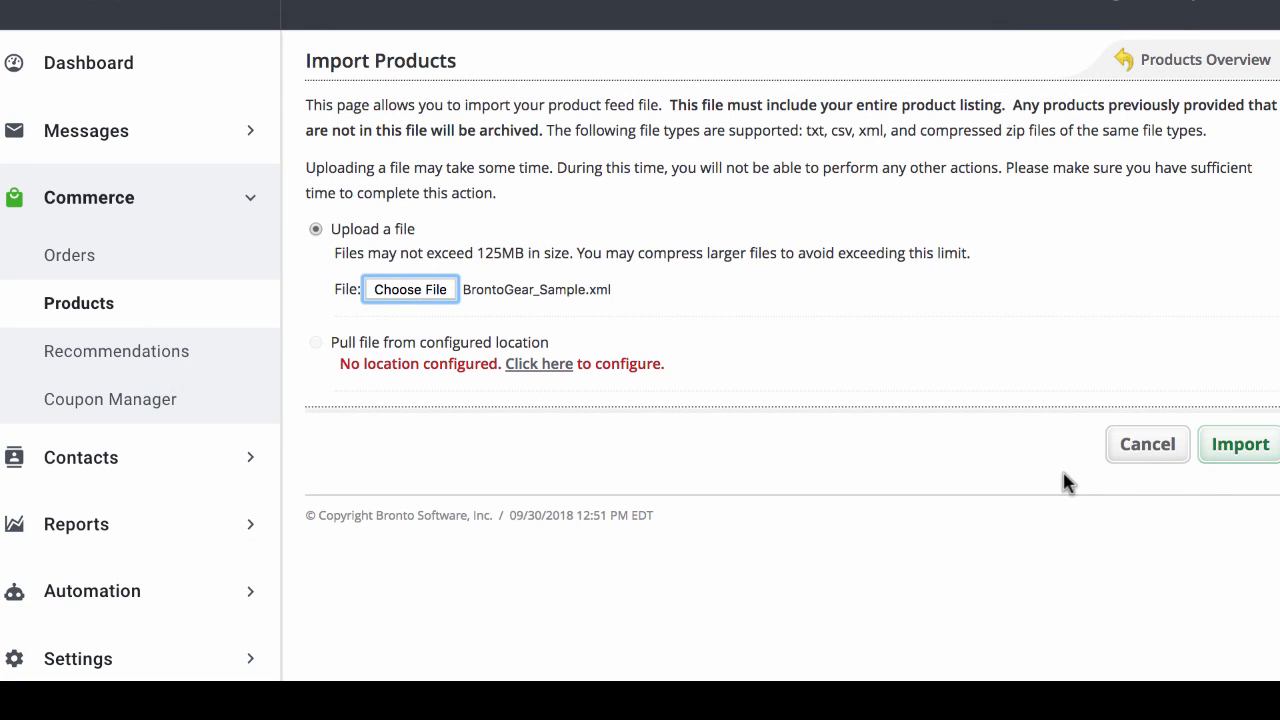
left_click(1230, 447)
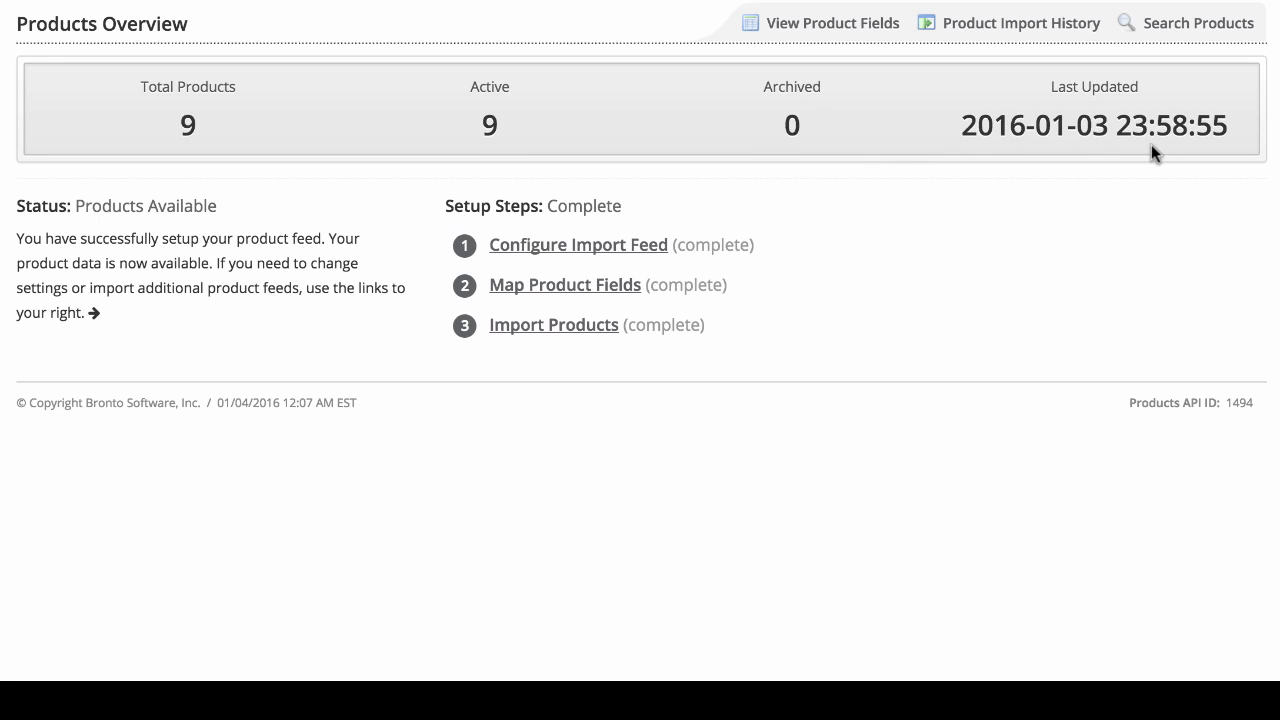
Step: Check the product import history, and search the active products by Size for M, examining the columns of the results
left_click(1043, 37)
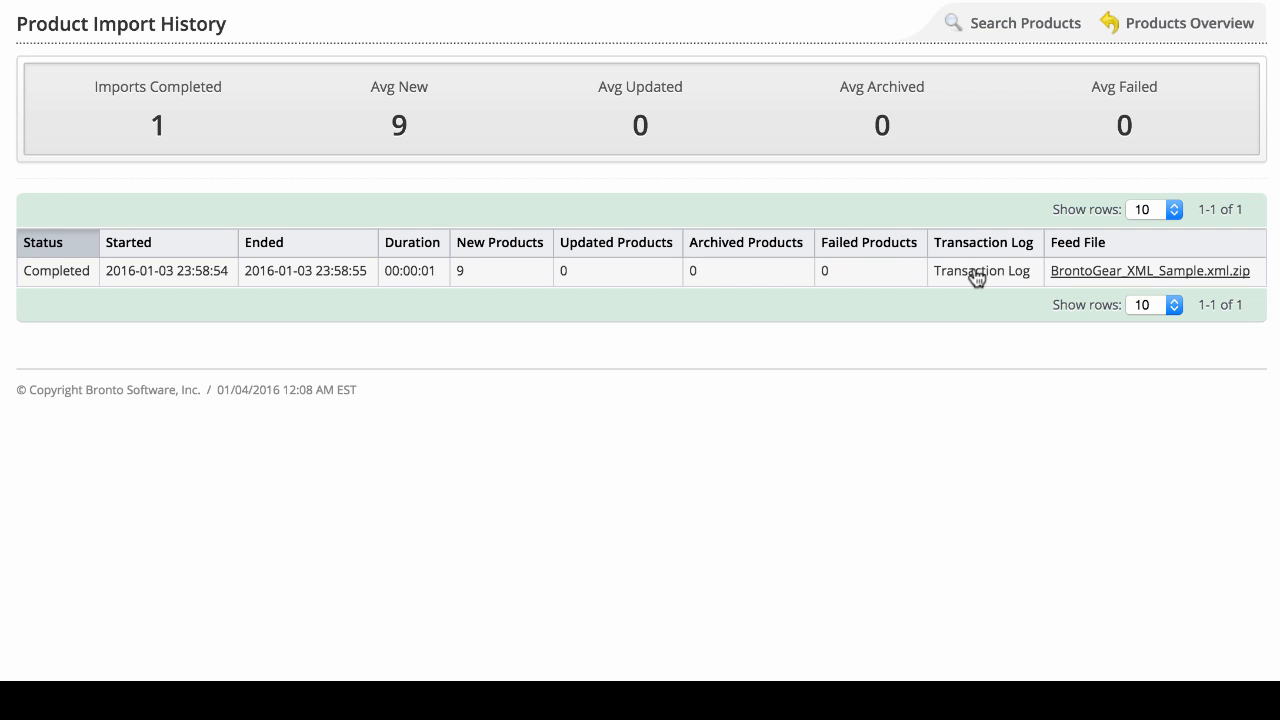
left_click(1020, 25)
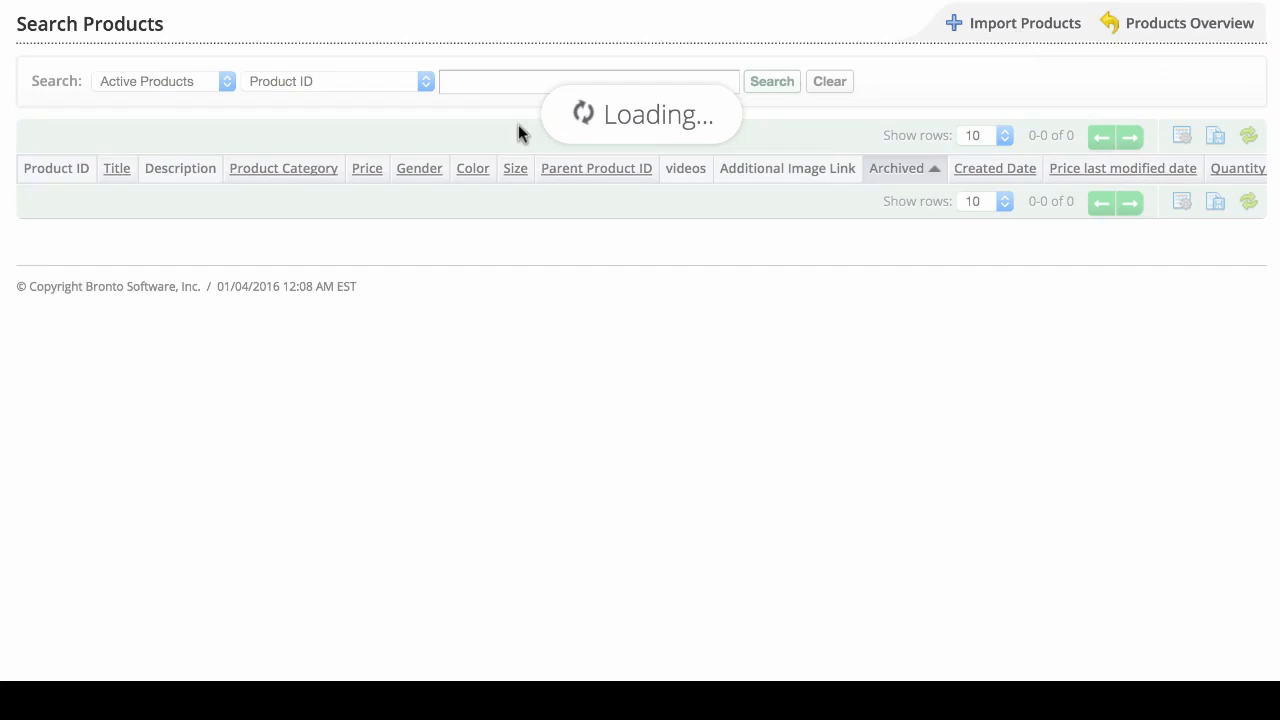
left_click(418, 84)
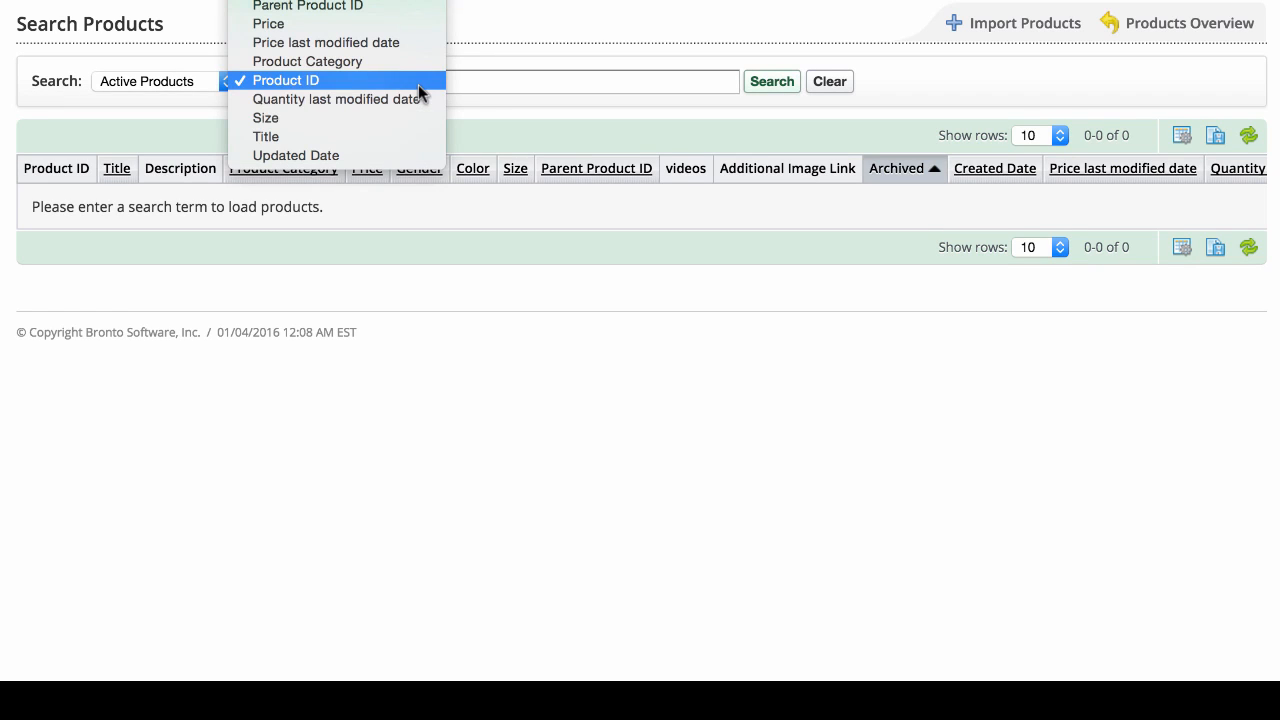
left_click(411, 118)
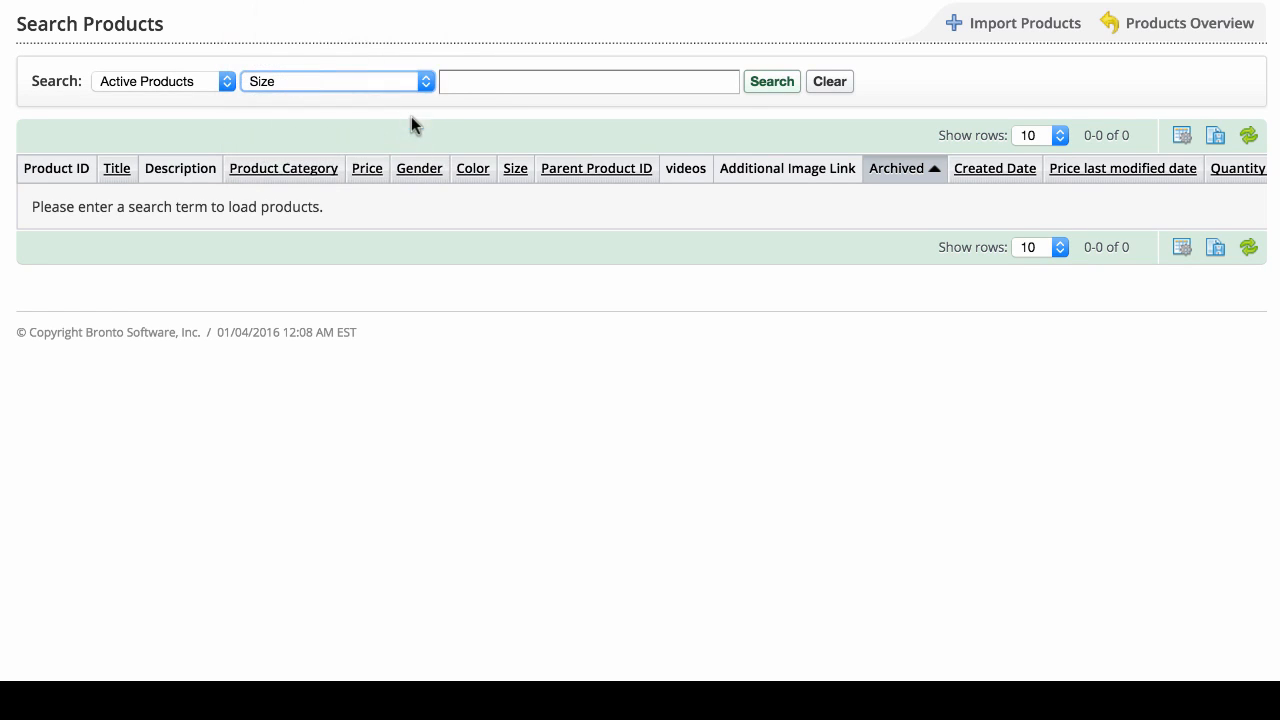
left_click(482, 84)
type("M")
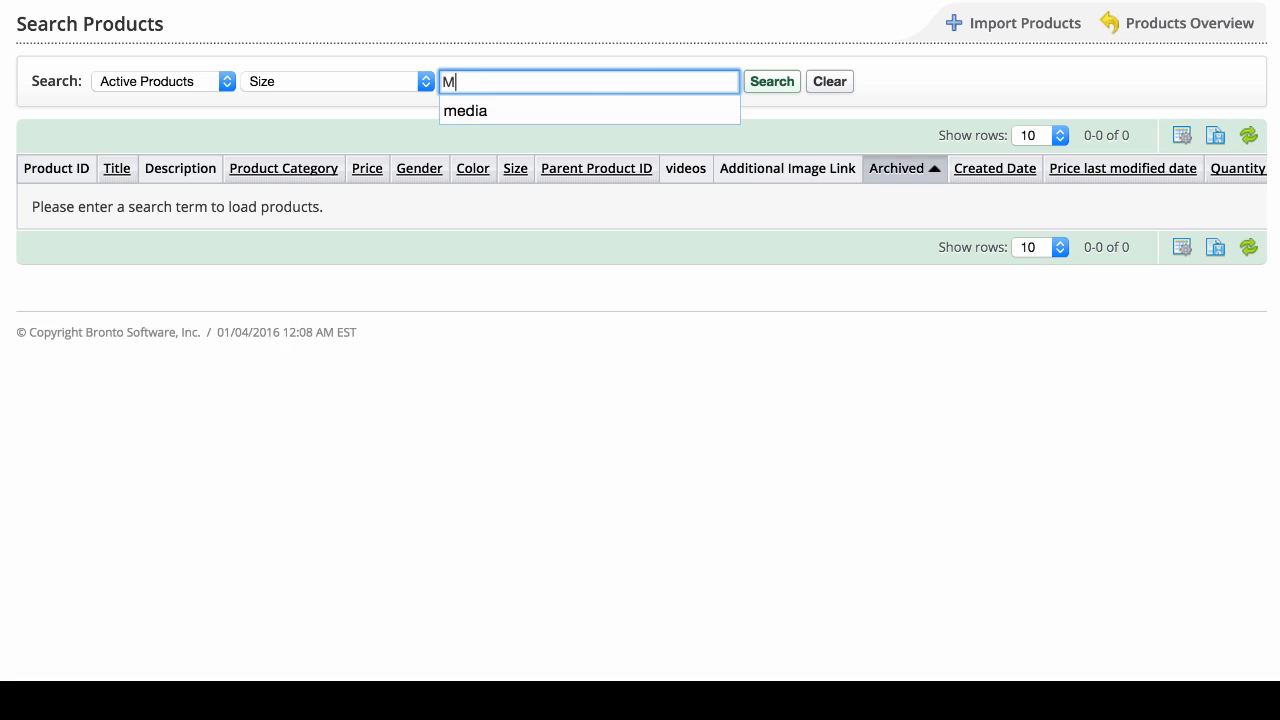
left_click(772, 84)
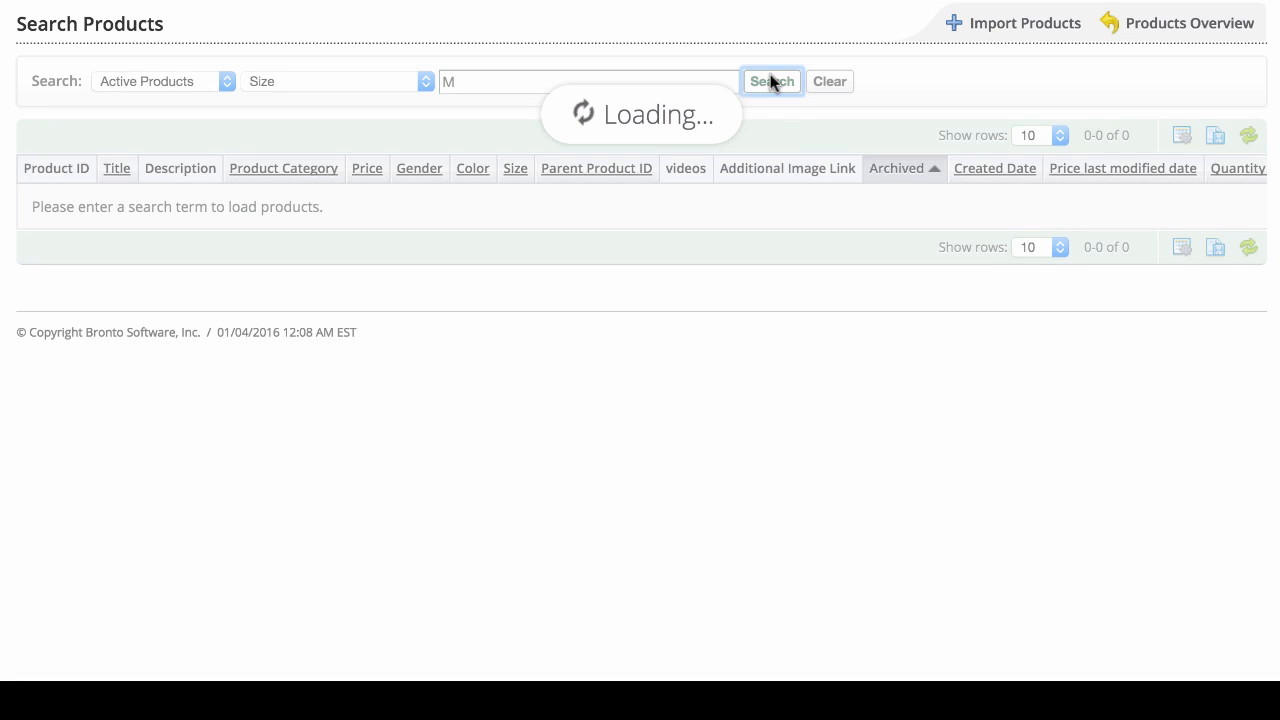
scroll(558, 207, "right", 8)
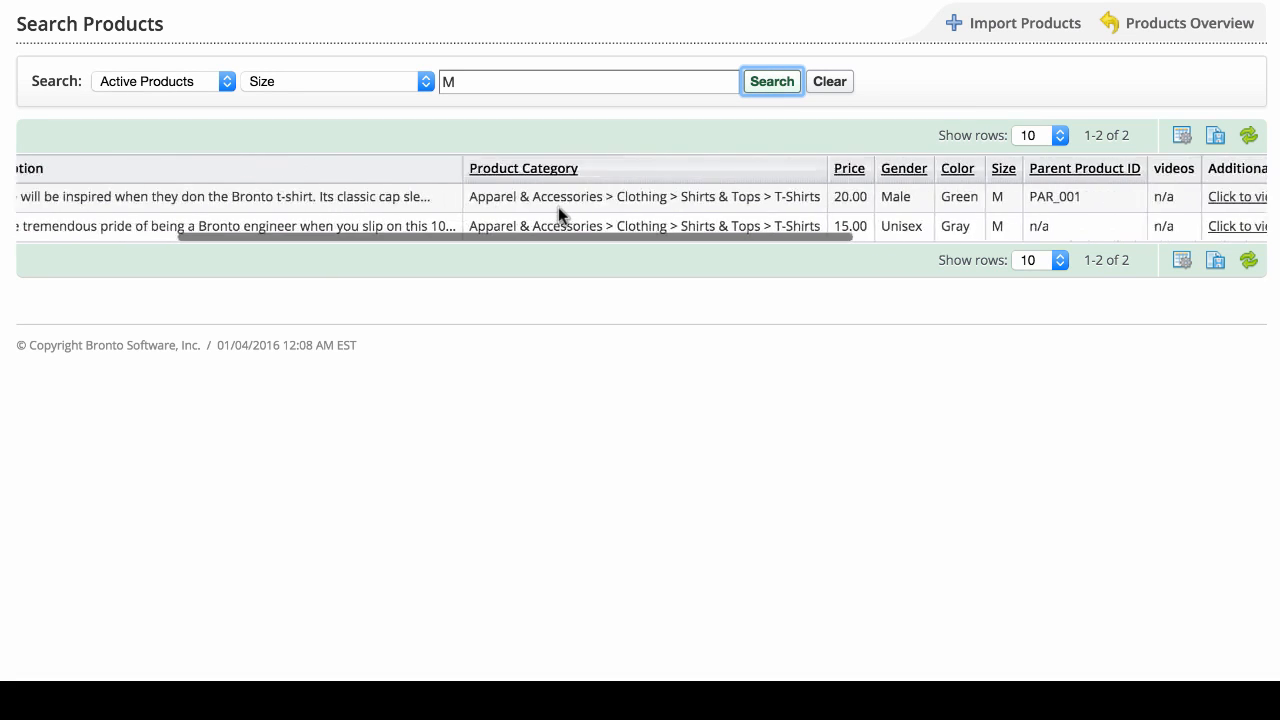
scroll(558, 207, "left", 6)
scroll(558, 207, "left", 3)
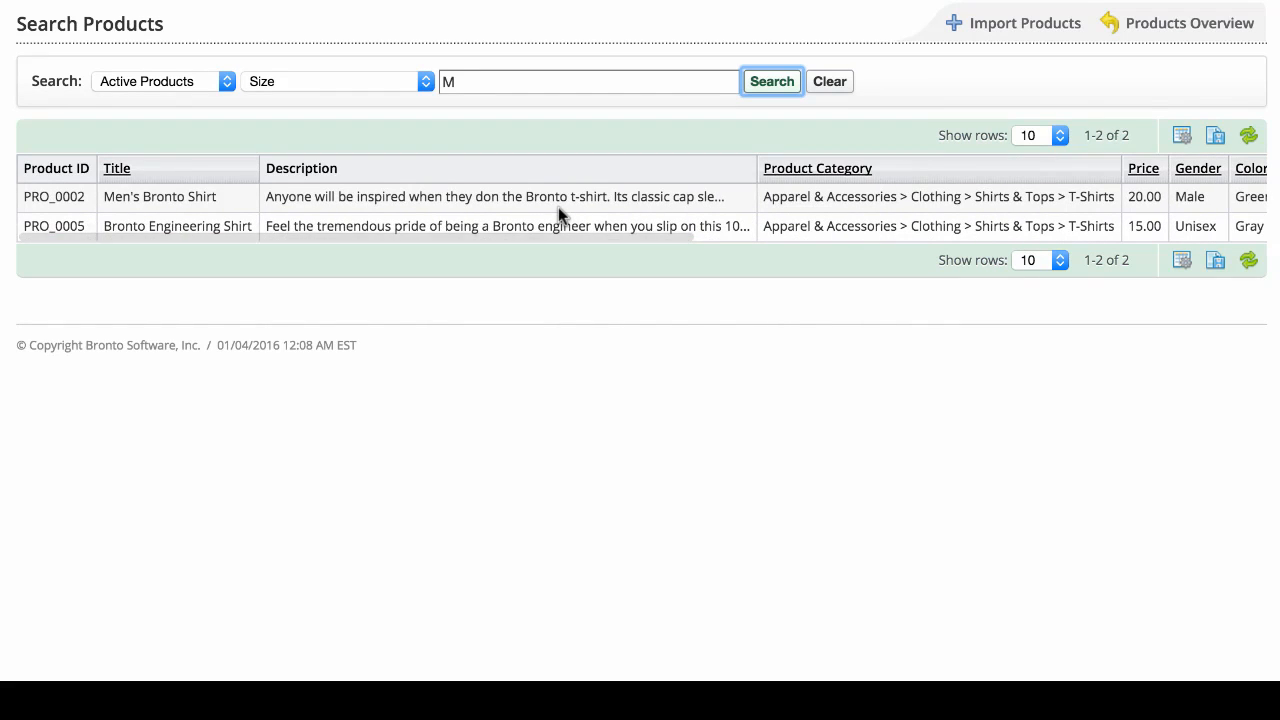